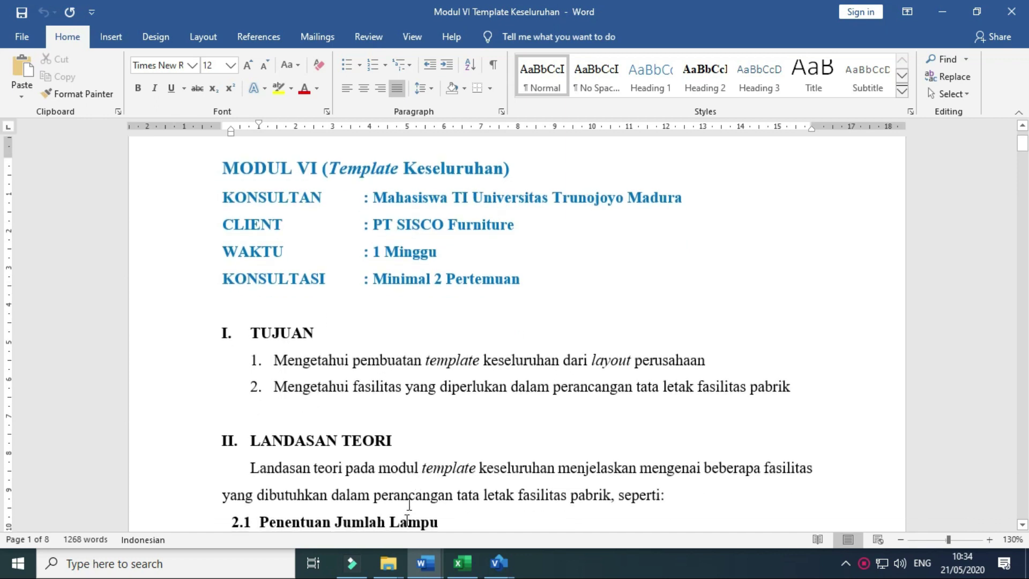
- Bring up the facility topic list in Document1 in Word and view the Template KRIK-KRIK site layout in Visio
left_click(426, 568)
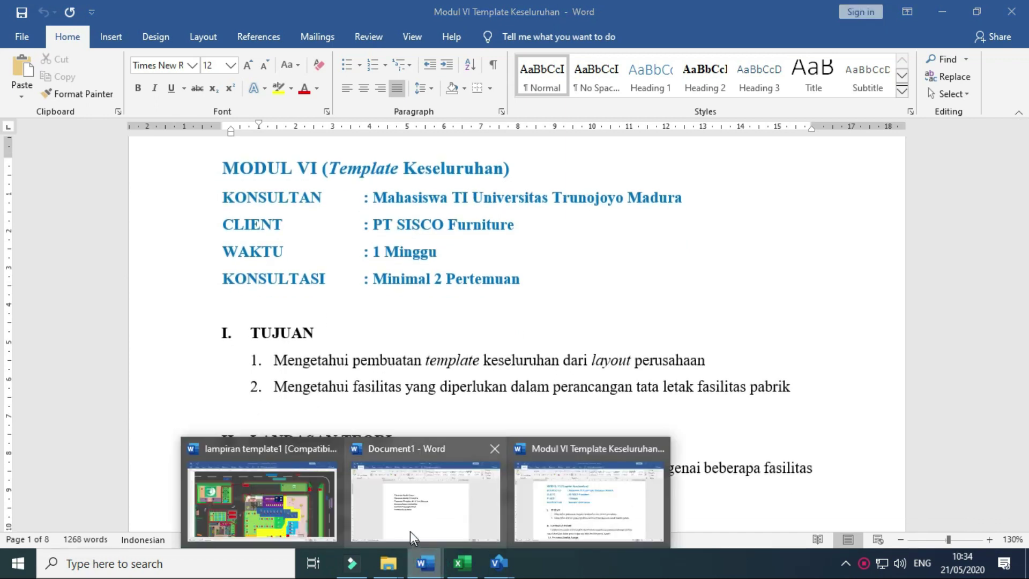
left_click(406, 499)
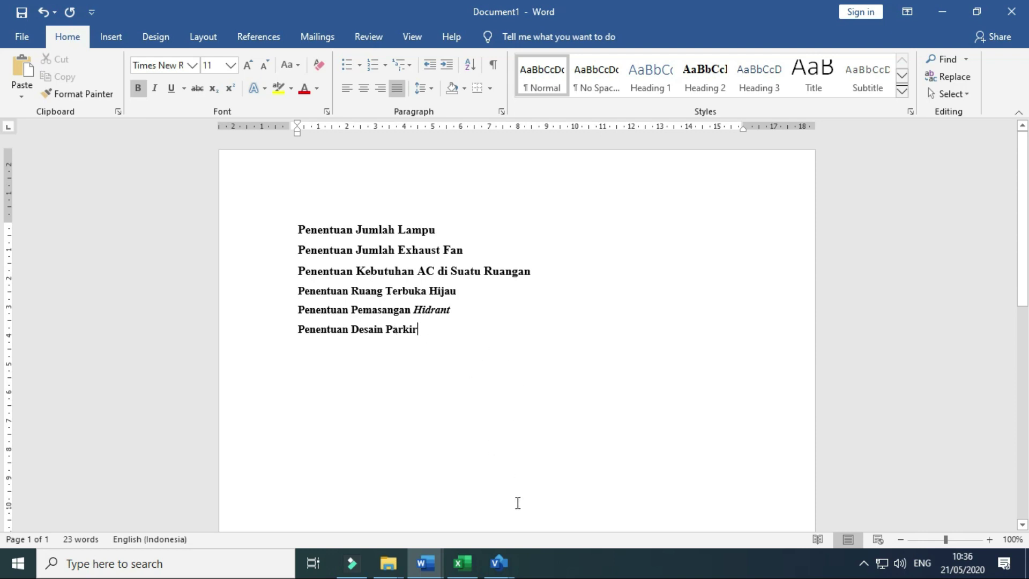
left_click(498, 563)
left_click(836, 507)
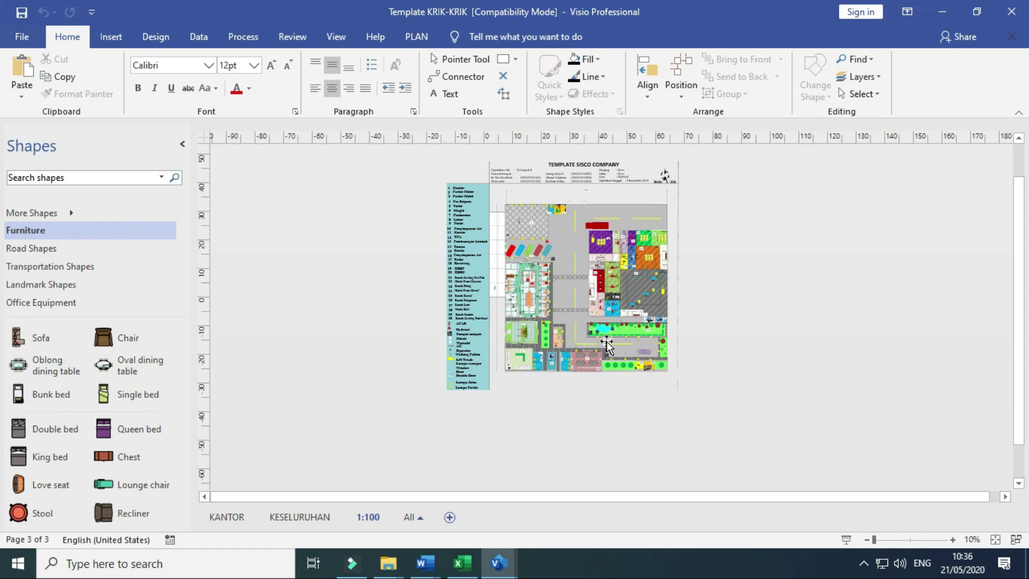
scroll(609, 324, "up", 2)
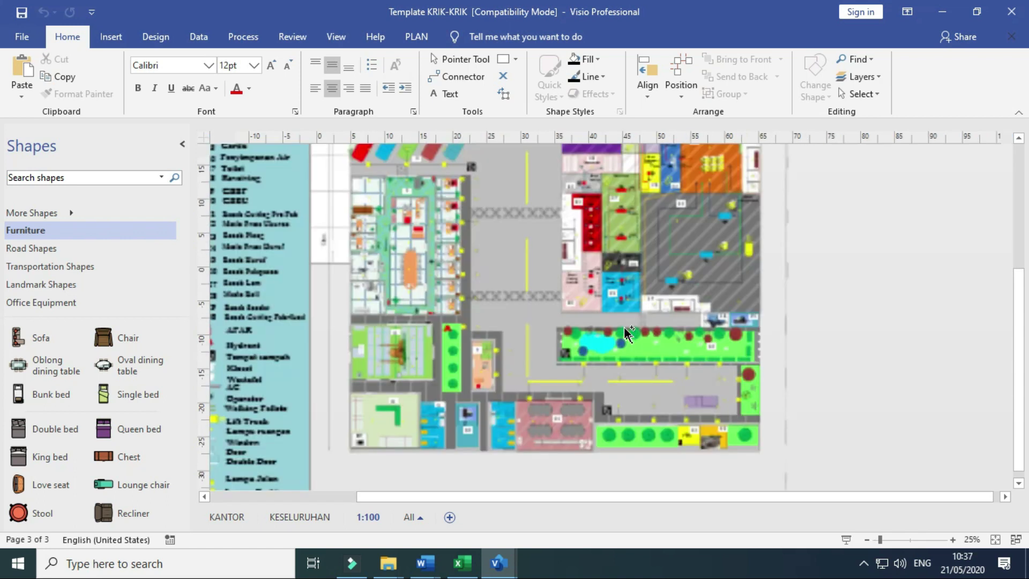
- Check the BLOCPLAN sheet of the FINALLY HIKSS workbook in Excel and return to the Template KRIK-KRIK drawing in Visio
left_click(462, 563)
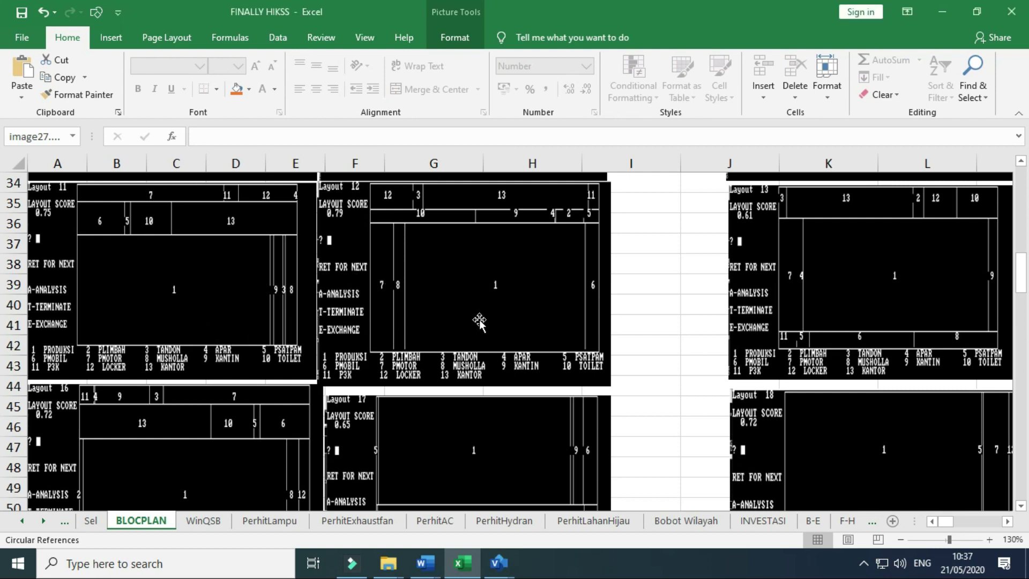
left_click(453, 300)
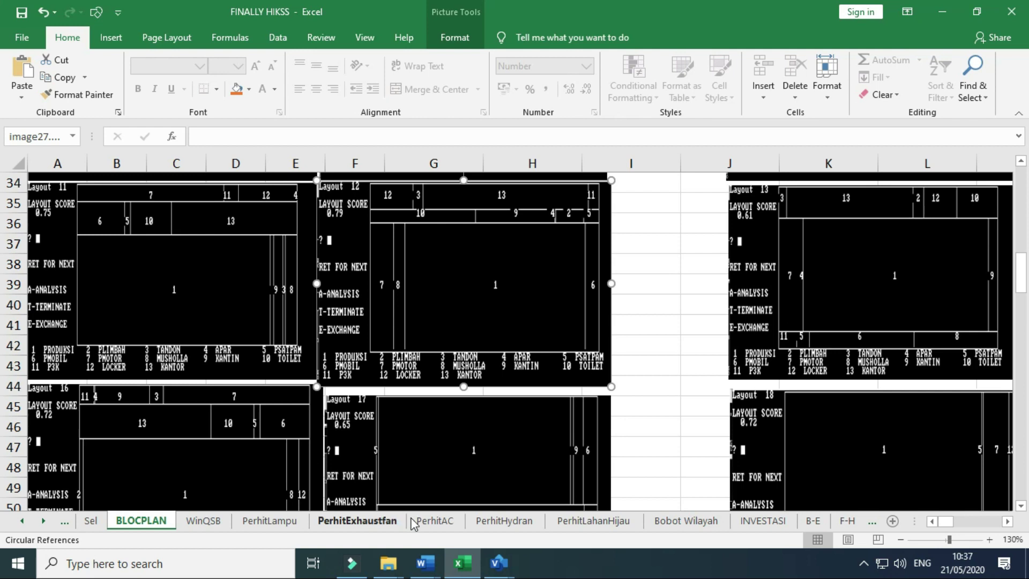
left_click(498, 562)
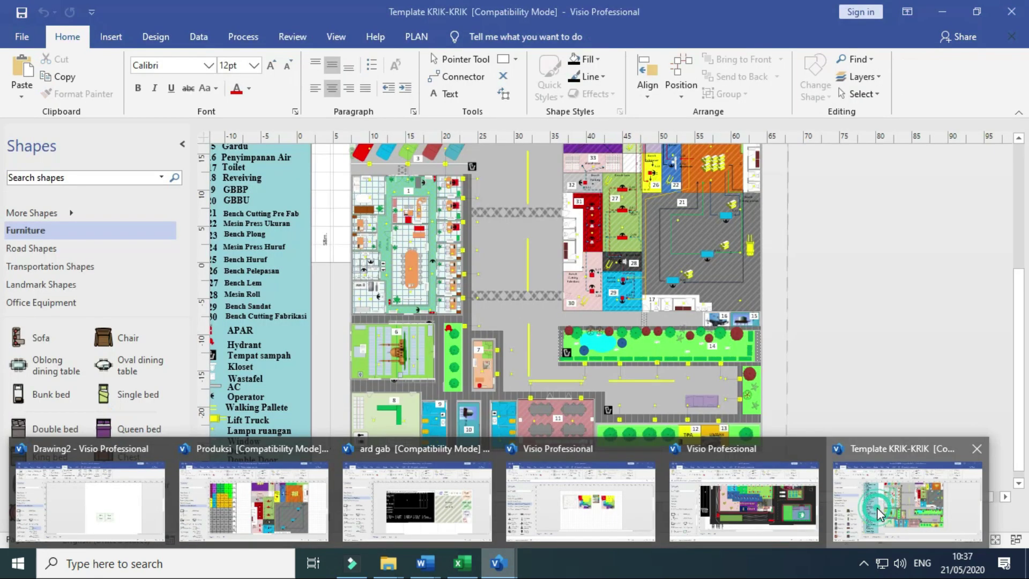
left_click(908, 488)
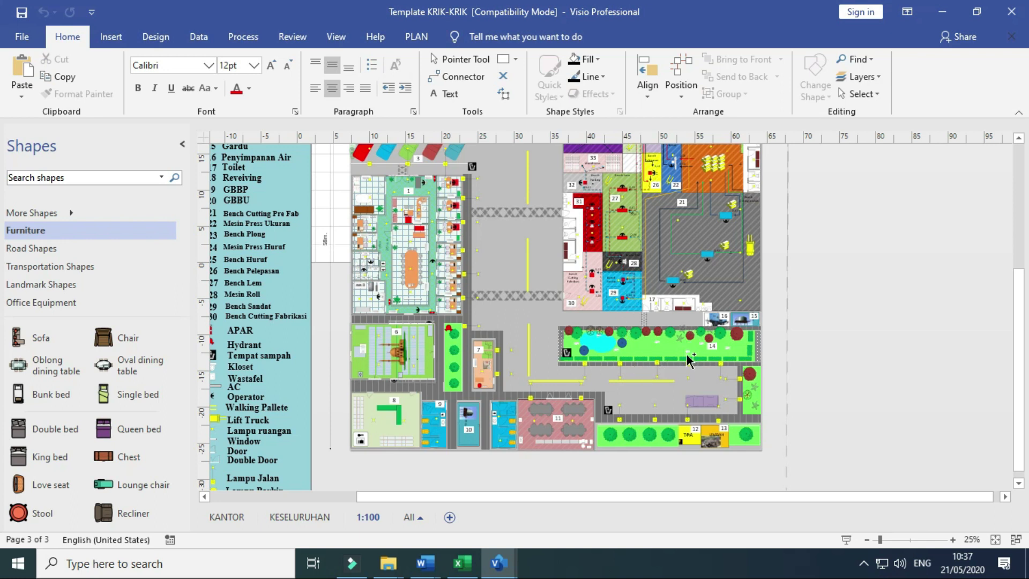
- Examine the garden, production rooms, office, parking areas and internal roads on the 1:100 page
scroll(688, 360, "up", 2)
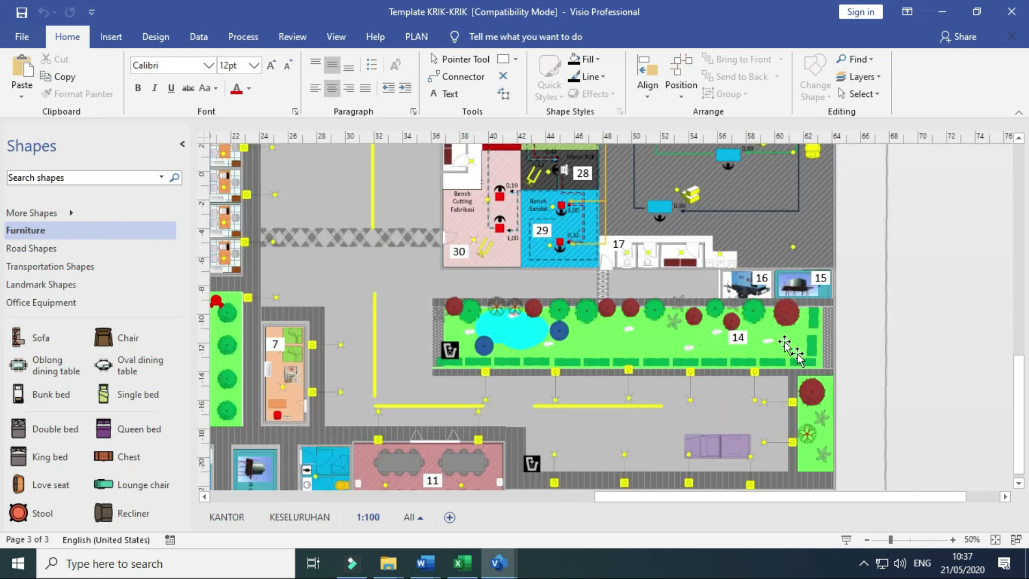
scroll(628, 263, "up", 5)
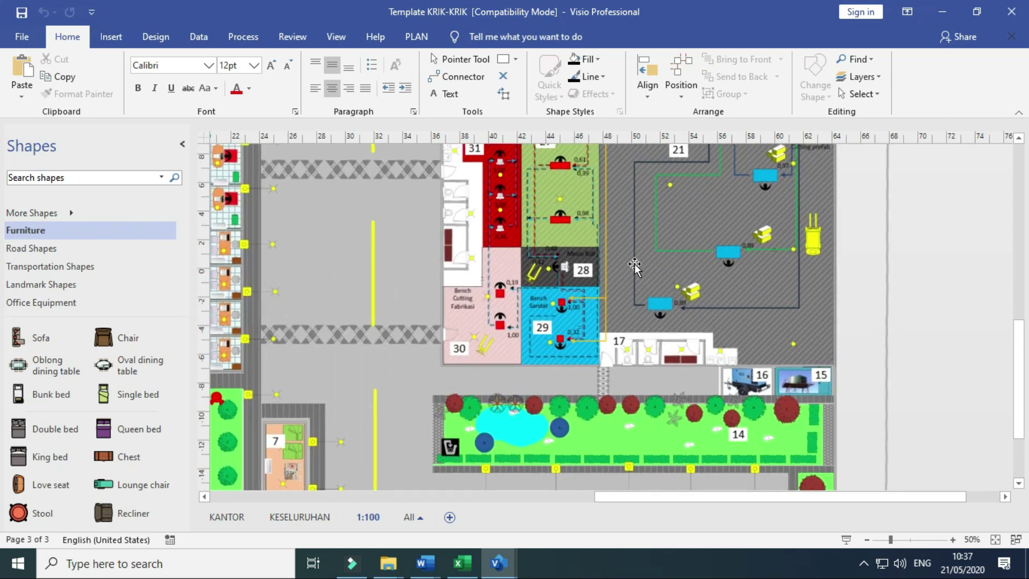
scroll(655, 247, "down", 2)
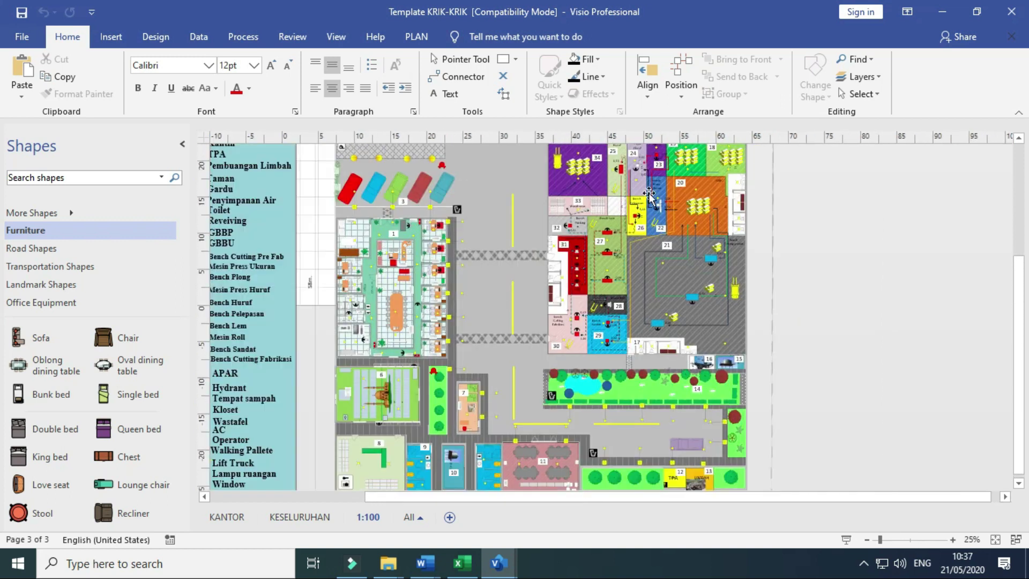
scroll(623, 250, "up", 2)
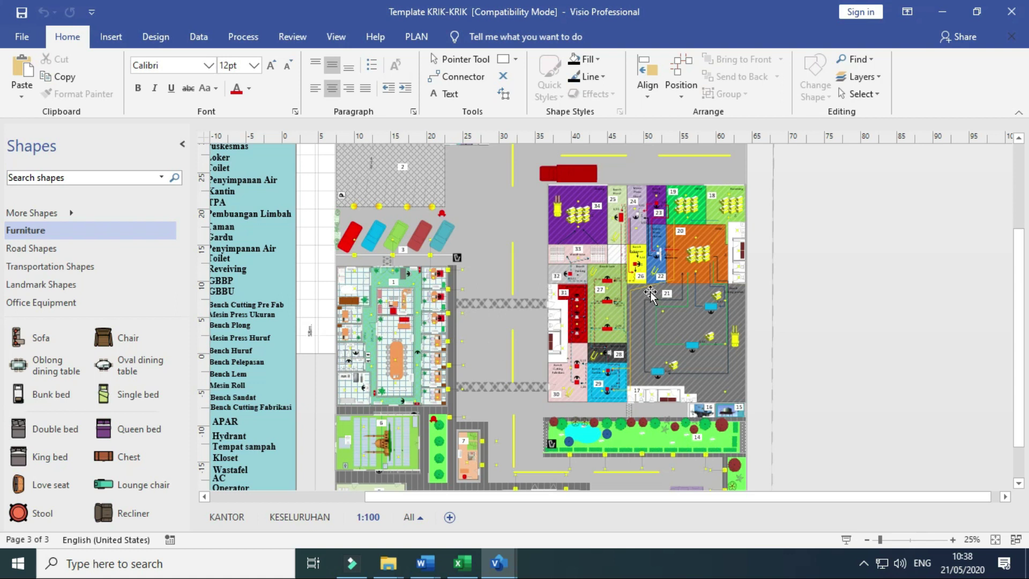
scroll(394, 345, "down", 1)
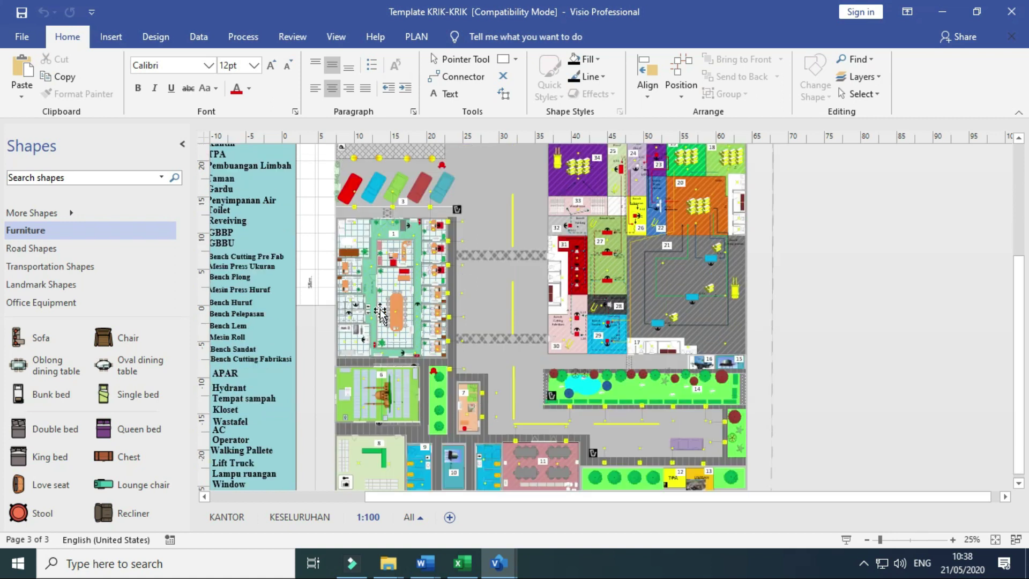
scroll(376, 295, "down", 1)
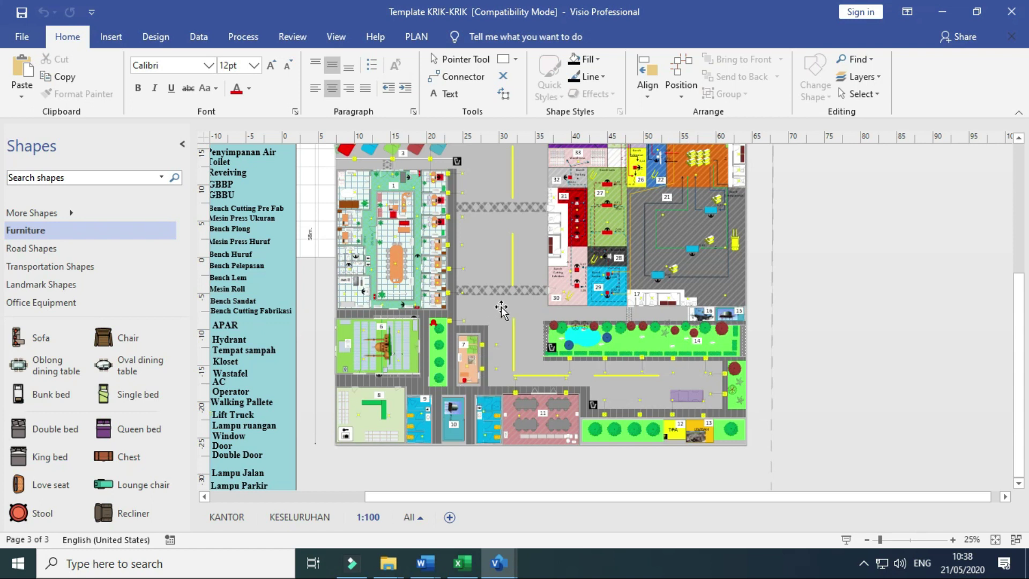
scroll(526, 316, "up", 5)
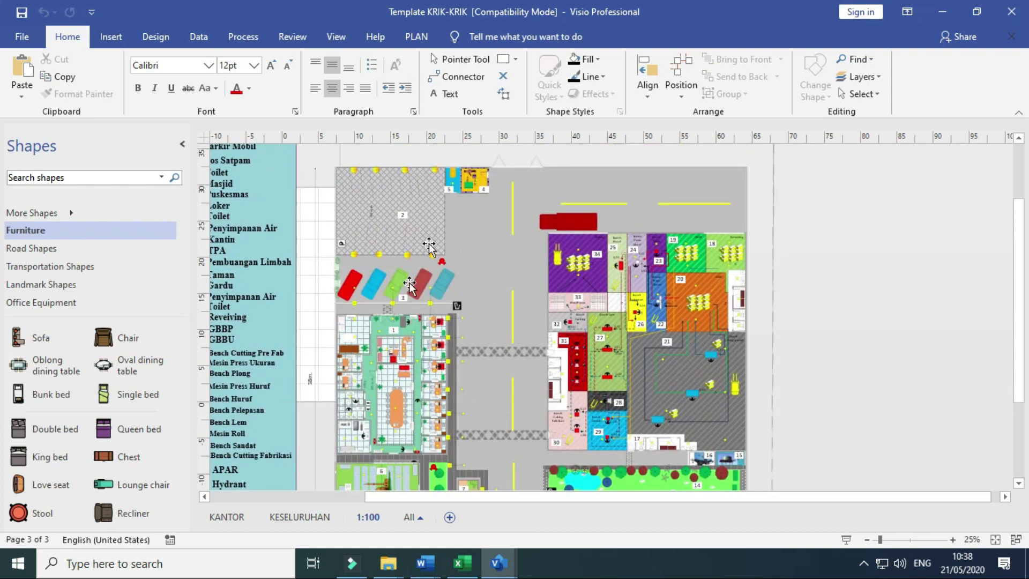
scroll(463, 301, "down", 2)
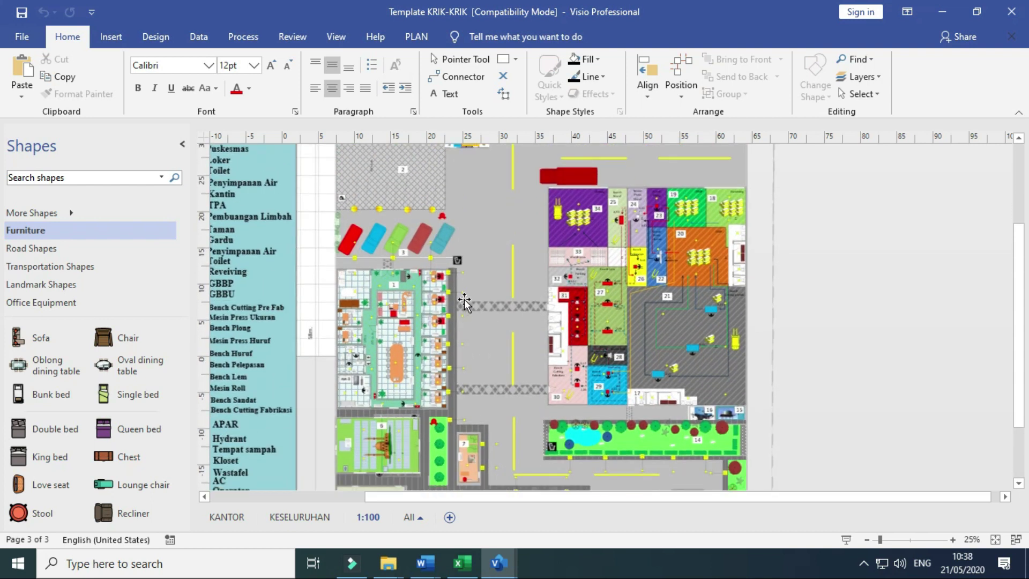
scroll(515, 319, "down", 3)
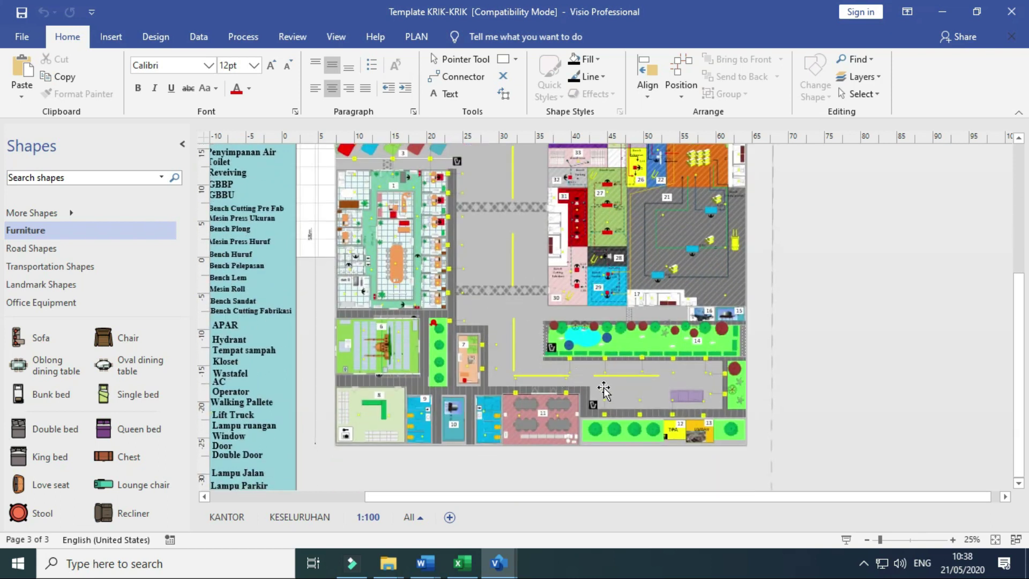
scroll(558, 333, "up", 3)
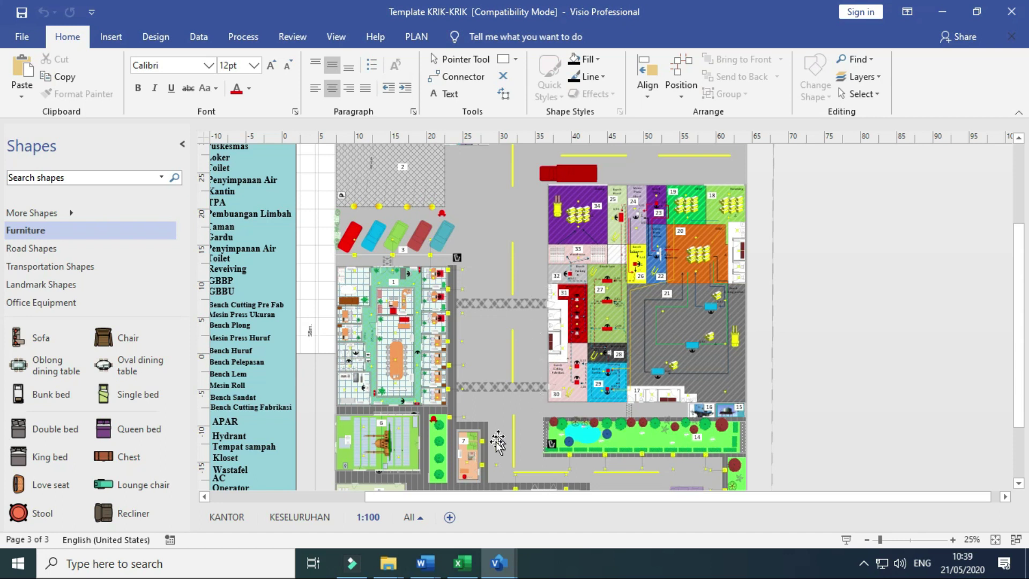
scroll(453, 424, "down", 1)
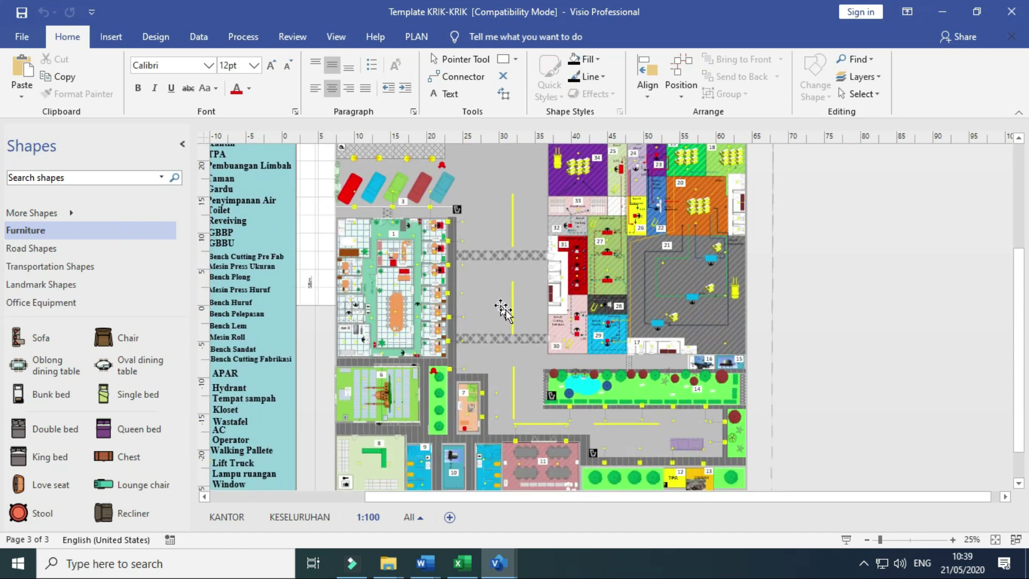
scroll(496, 363, "down", 1)
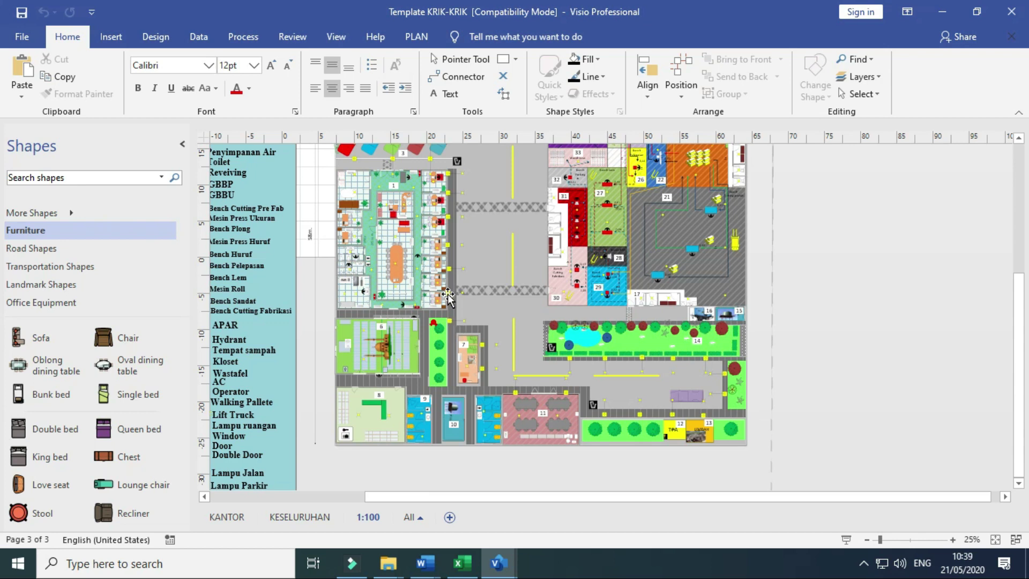
- Inspect the entrance gate and guard post 4 and compare the lamp and hydrant positions around parking, office and production areas
scroll(447, 297, "up", 3)
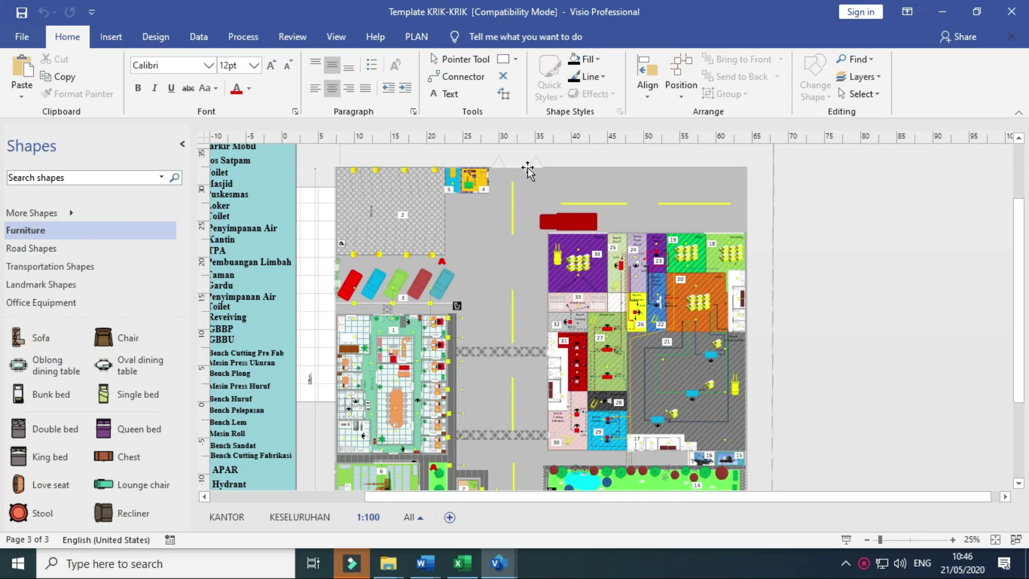
scroll(523, 169, "up", 2)
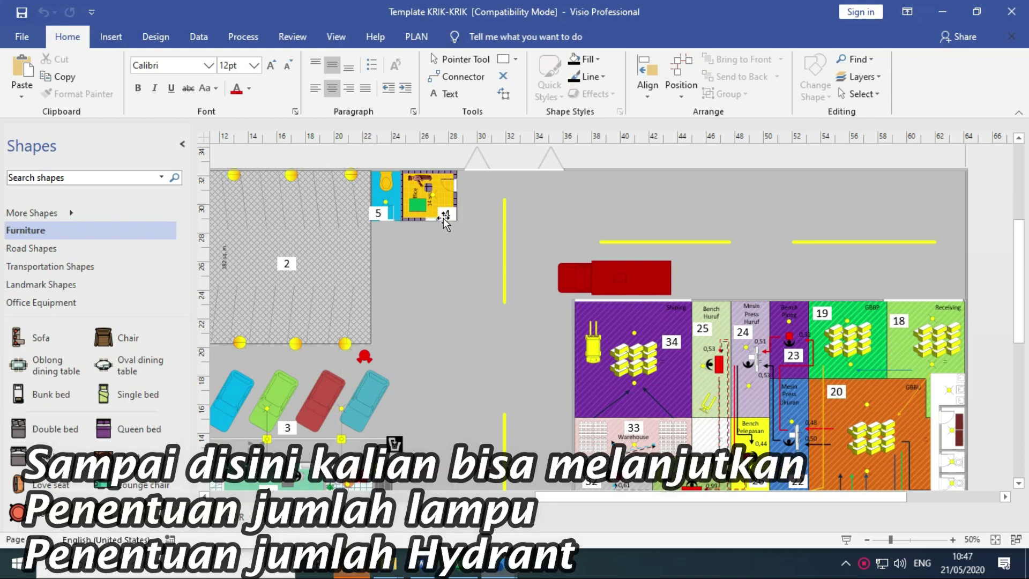
scroll(447, 214, "down", 2)
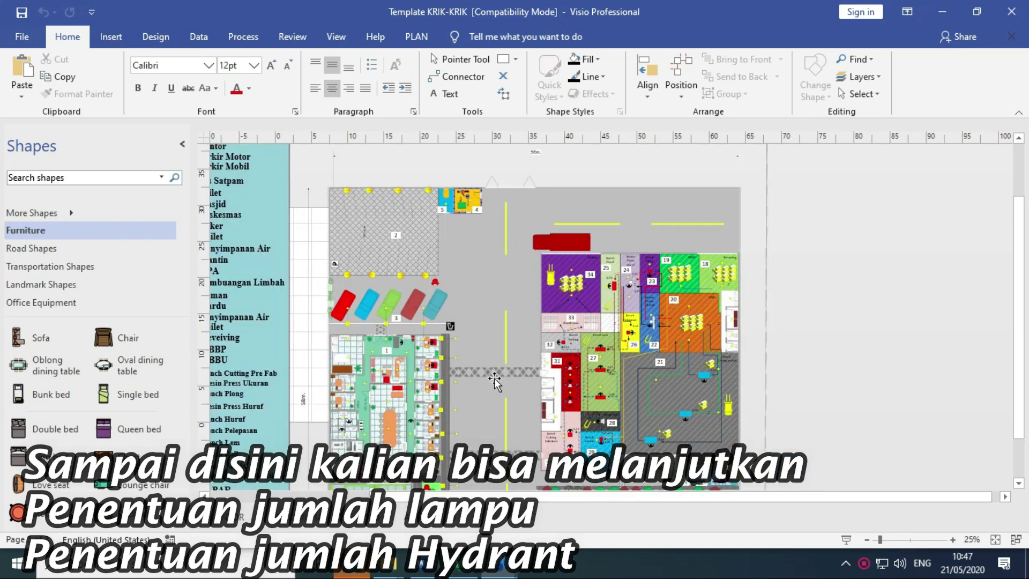
scroll(504, 439, "down", 1)
scroll(504, 440, "down", 3)
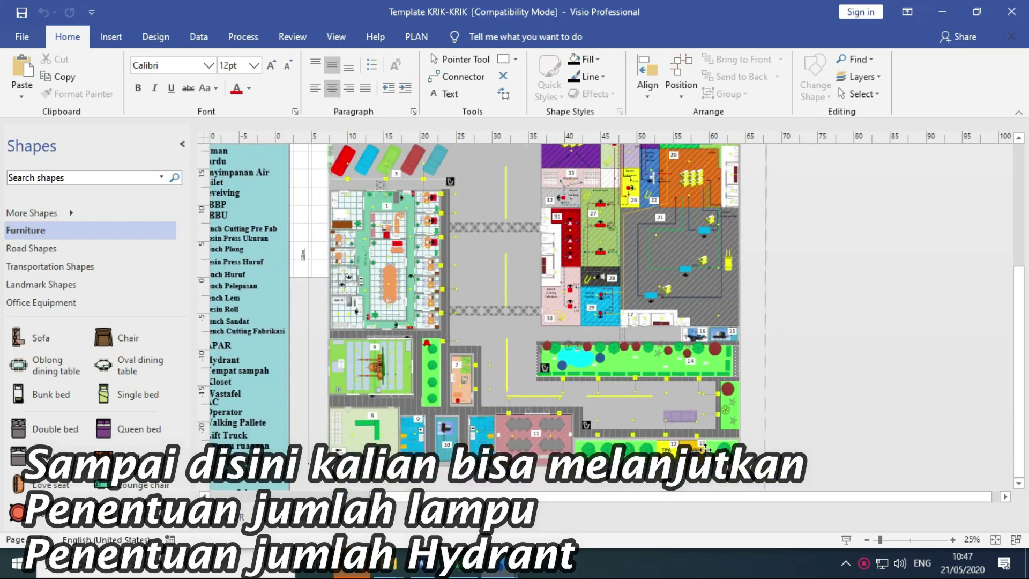
scroll(434, 338, "up", 3)
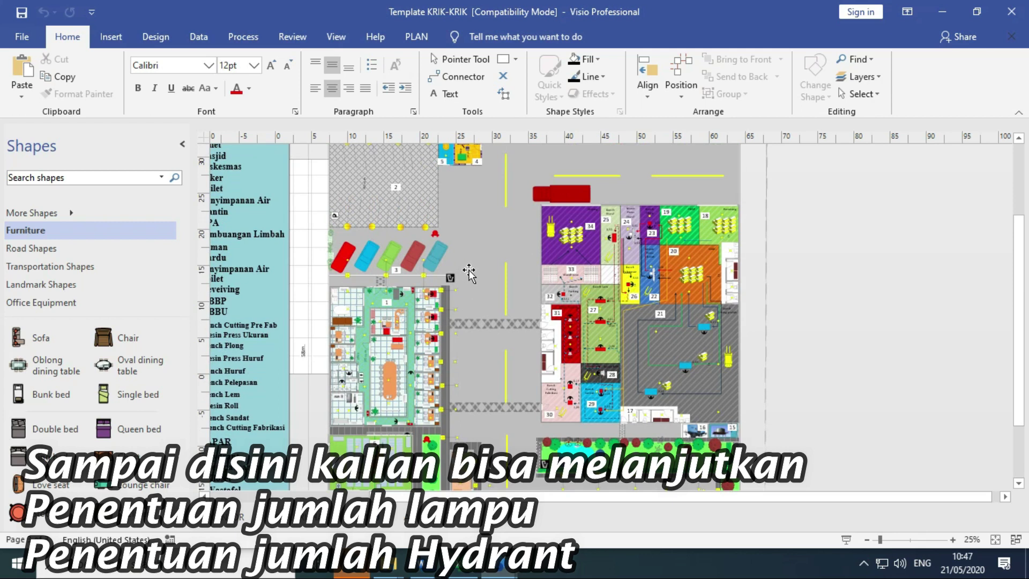
scroll(486, 322, "up", 1)
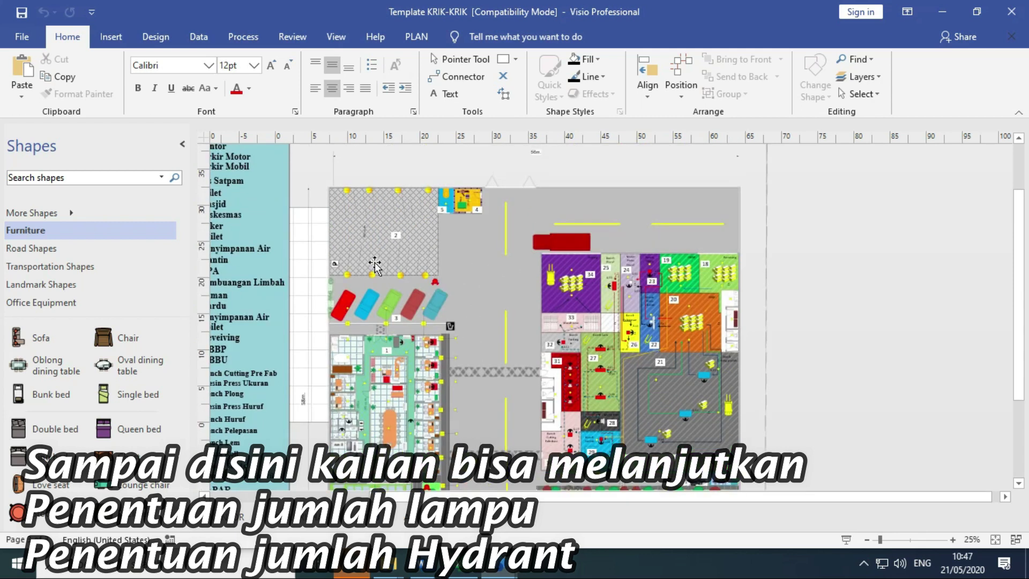
scroll(395, 254, "up", 1)
scroll(395, 254, "up", 1)
scroll(467, 277, "down", 1)
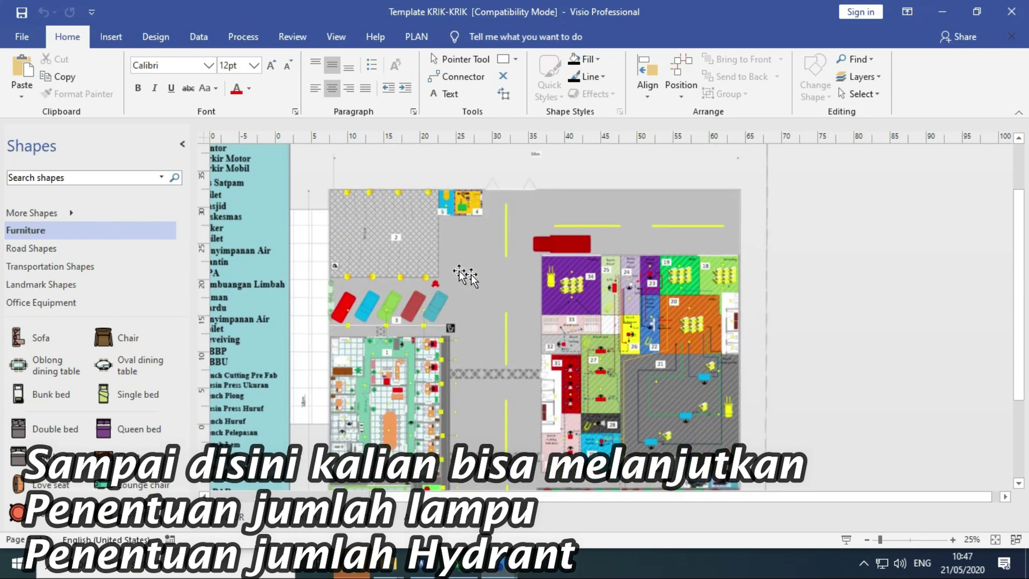
scroll(449, 390, "down", 1)
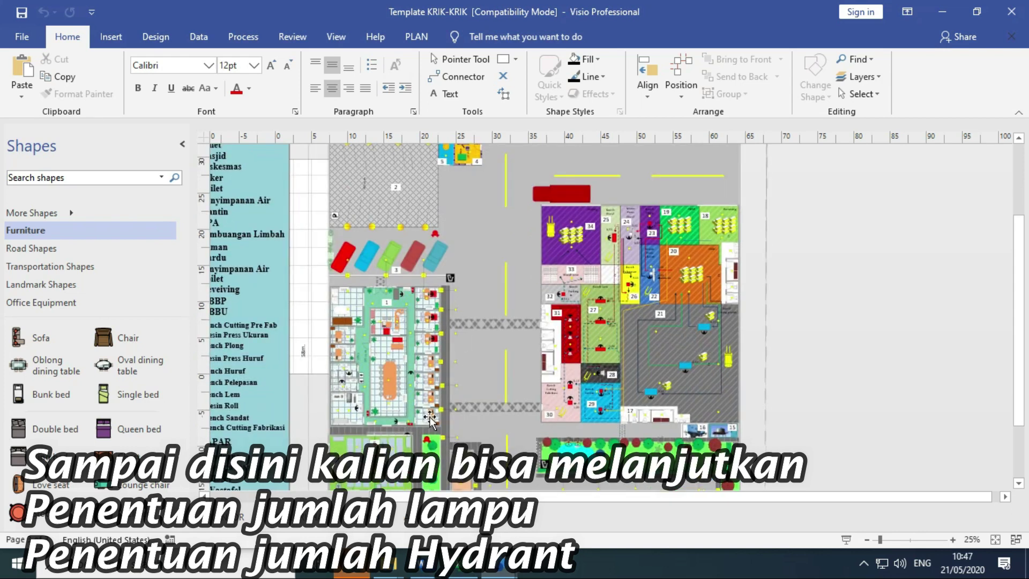
scroll(413, 429, "down", 1)
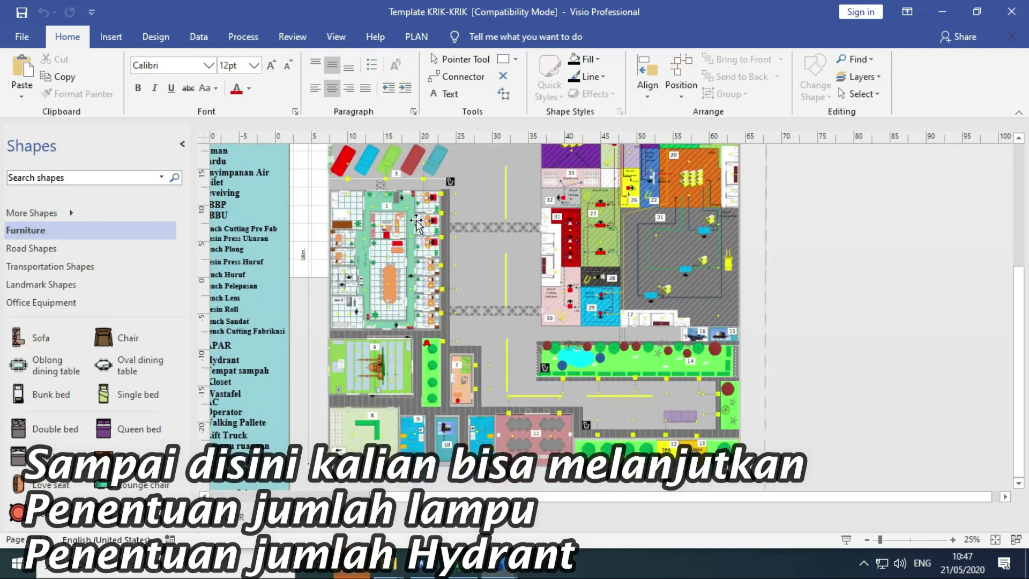
scroll(364, 266, "up", 1)
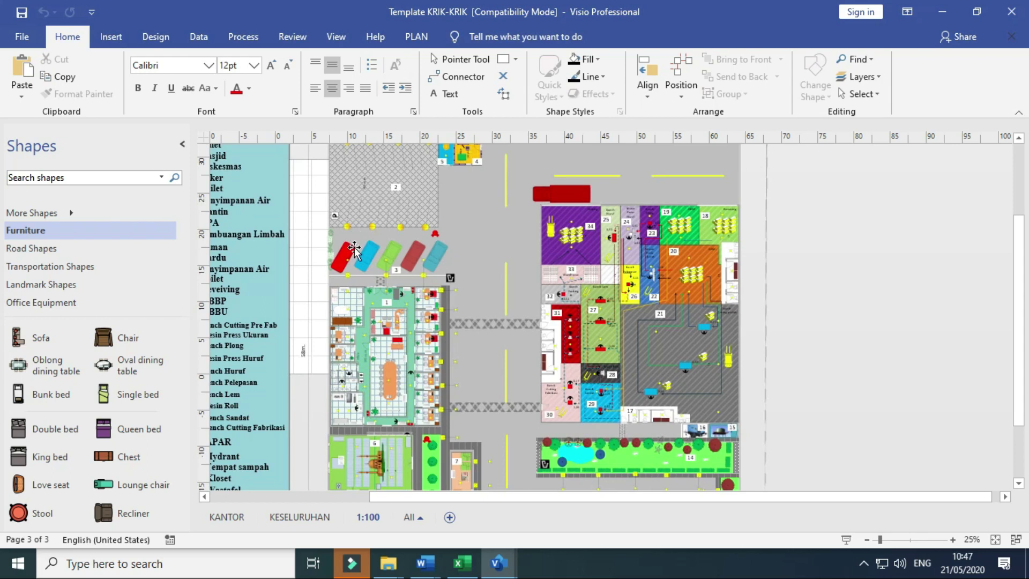
- Examine the site's overall width dimension, the entrance gate and parking area 2 up close
scroll(351, 193, "up", 1)
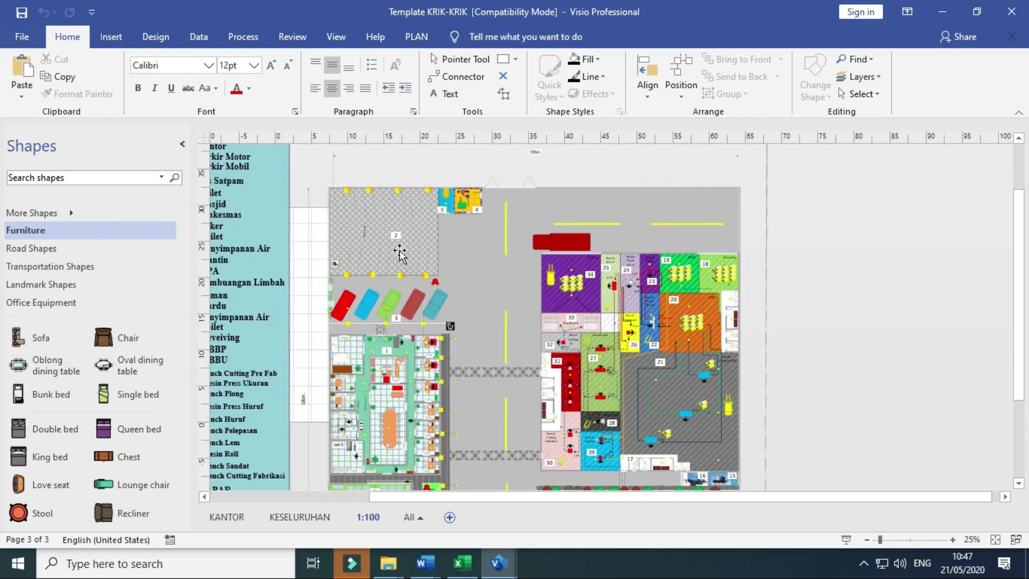
scroll(399, 252, "up", 1)
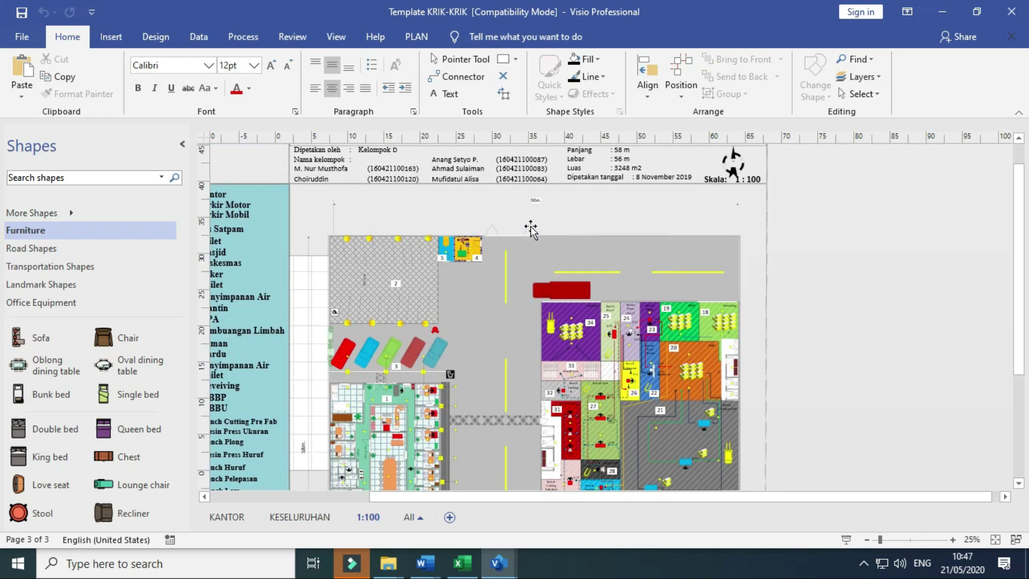
scroll(535, 206, "up", 2)
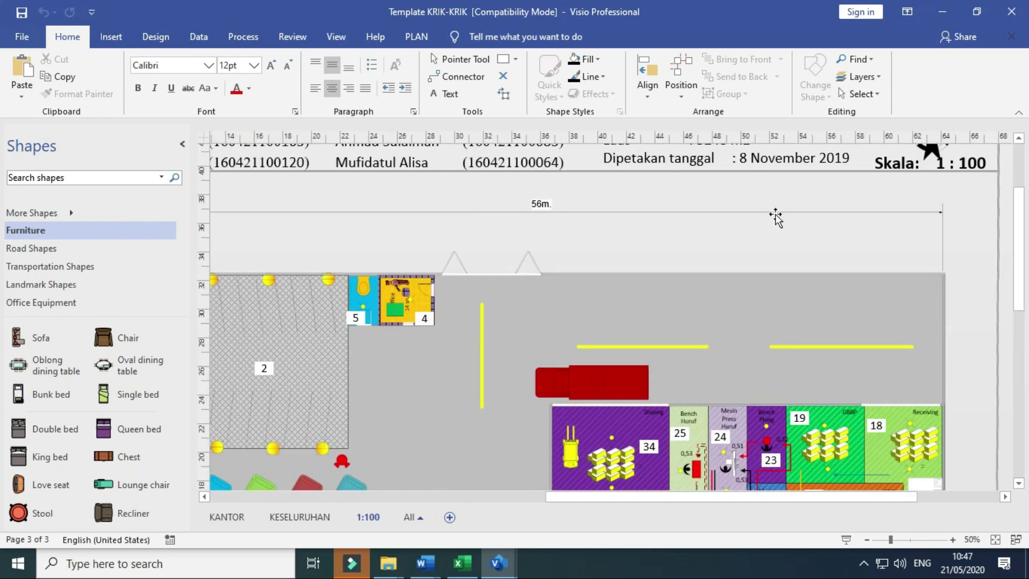
left_click(649, 498)
left_click_drag(649, 498, 590, 498)
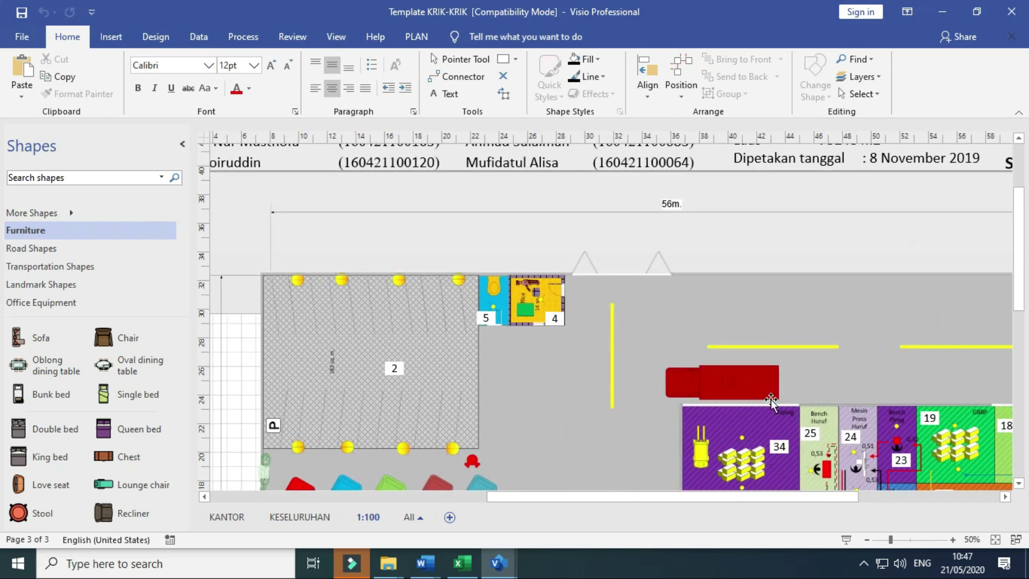
scroll(418, 345, "down", 2)
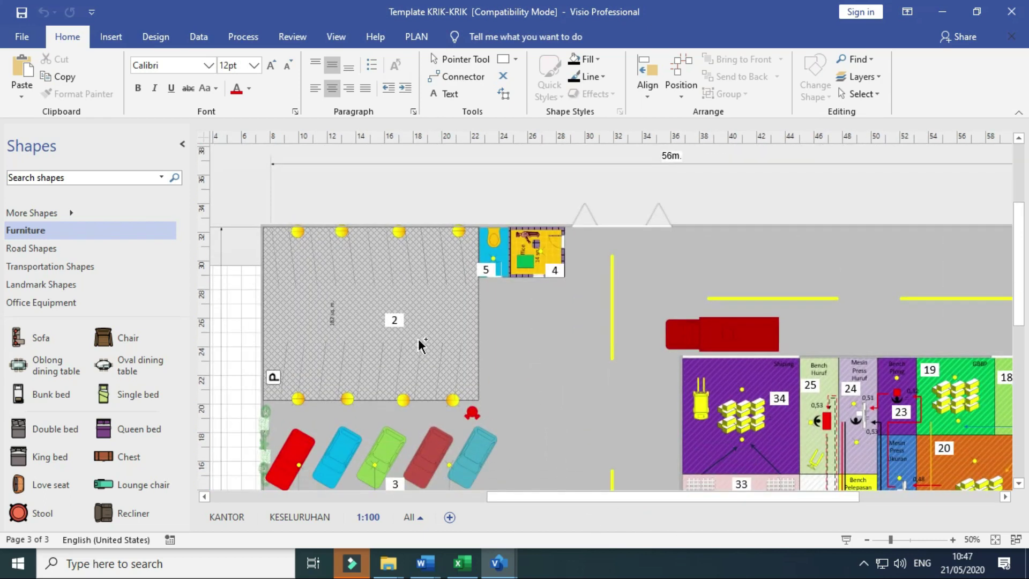
- Review the numbered facility legend beside the layout, from Kantor down to APAR, and compare it with the numbered areas on the plan
scroll(420, 341, "down", 3)
scroll(428, 316, "up", 2)
left_click_drag(703, 499, 642, 504)
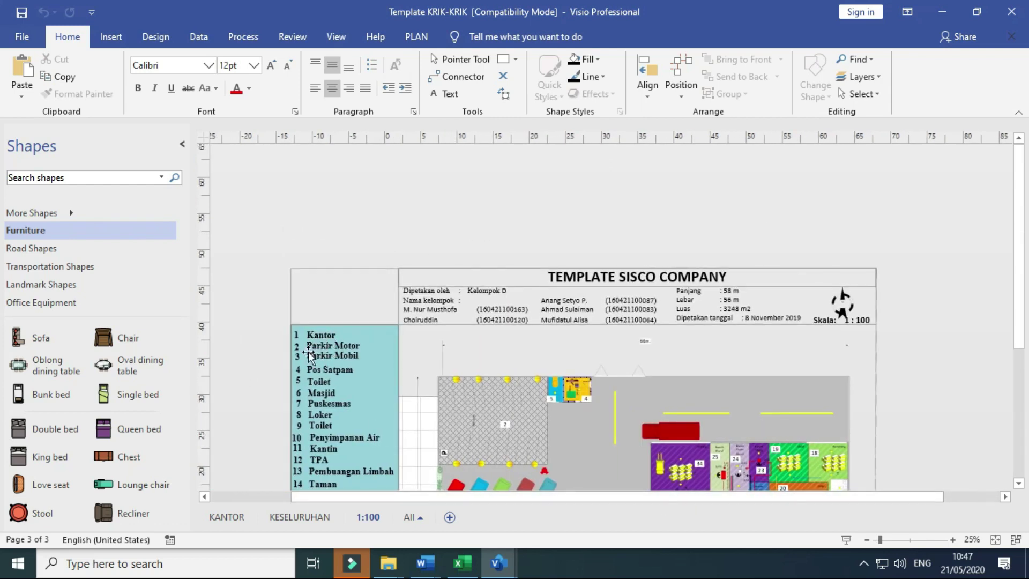
scroll(545, 377, "down", 2)
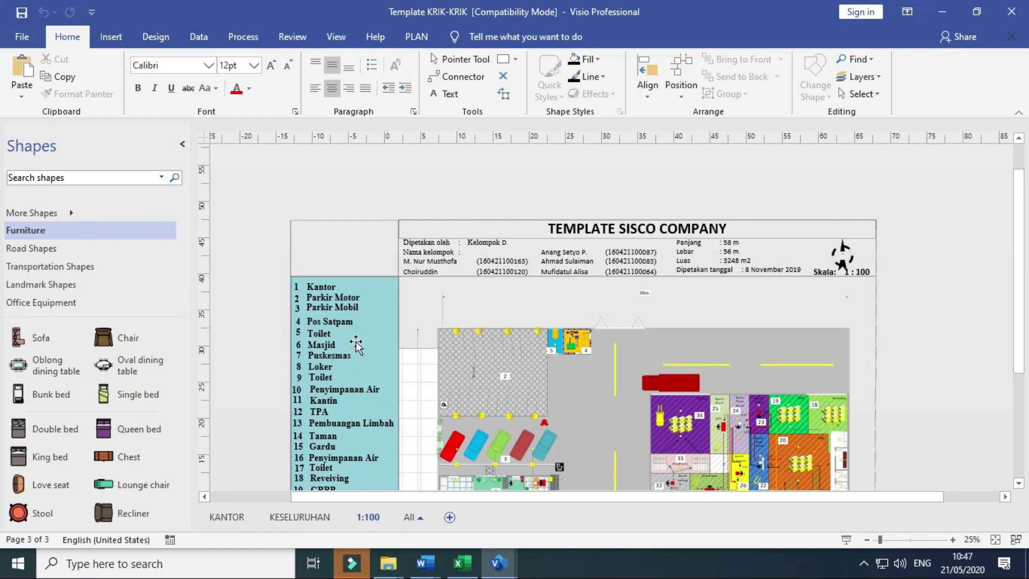
scroll(552, 447, "down", 2)
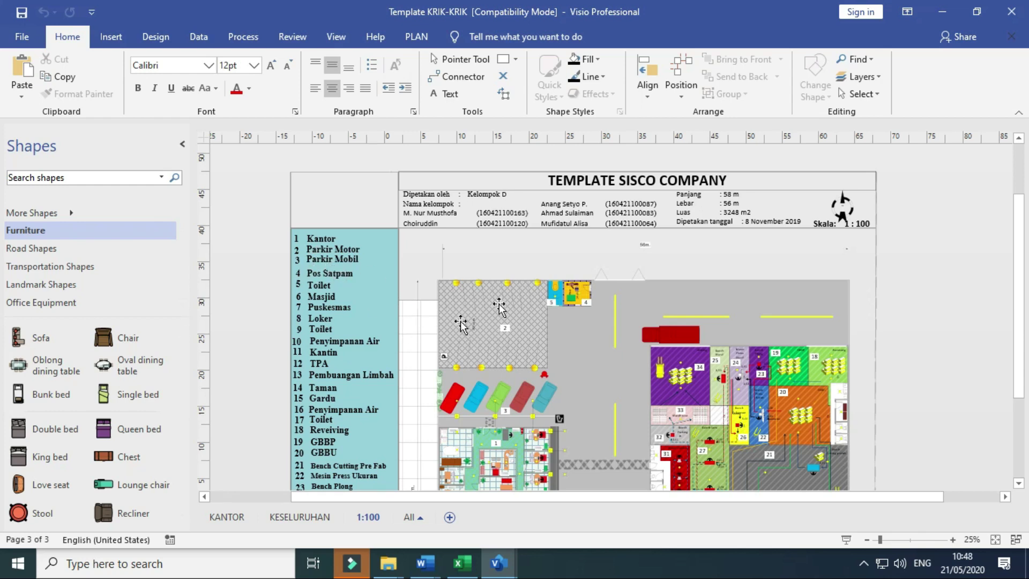
scroll(455, 367, "down", 2)
scroll(455, 367, "down", 9)
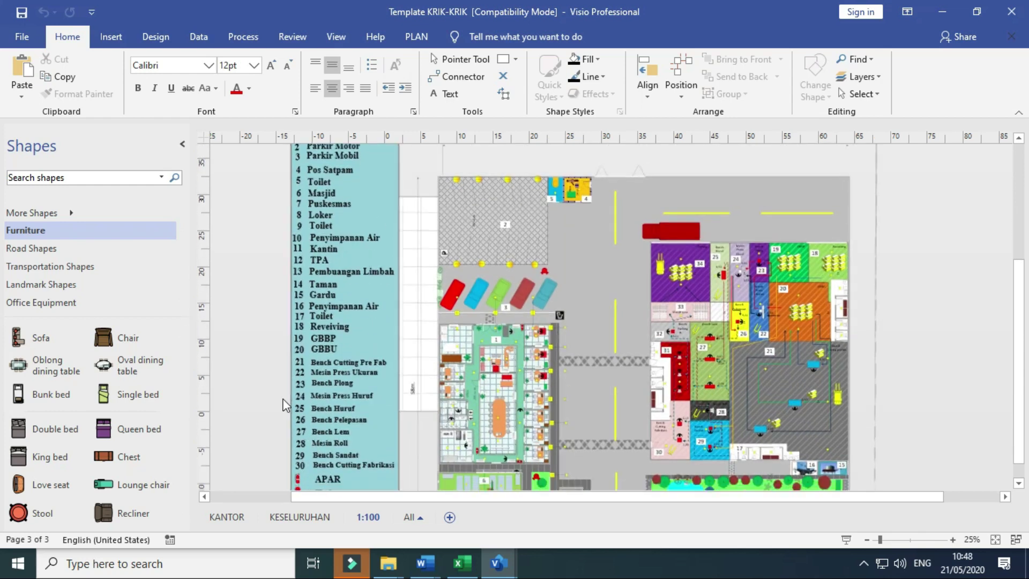
- Examine the title block of the TEMPLATE SISCO COMPANY sheet, including group details, site dimensions, mapping date and scale
scroll(347, 380, "up", 13)
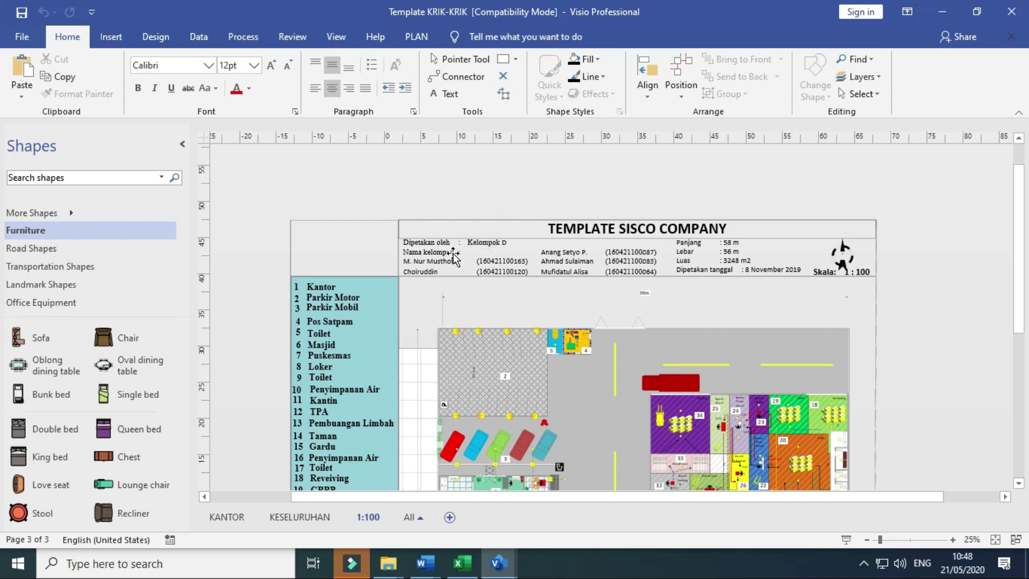
scroll(441, 252, "up", 2)
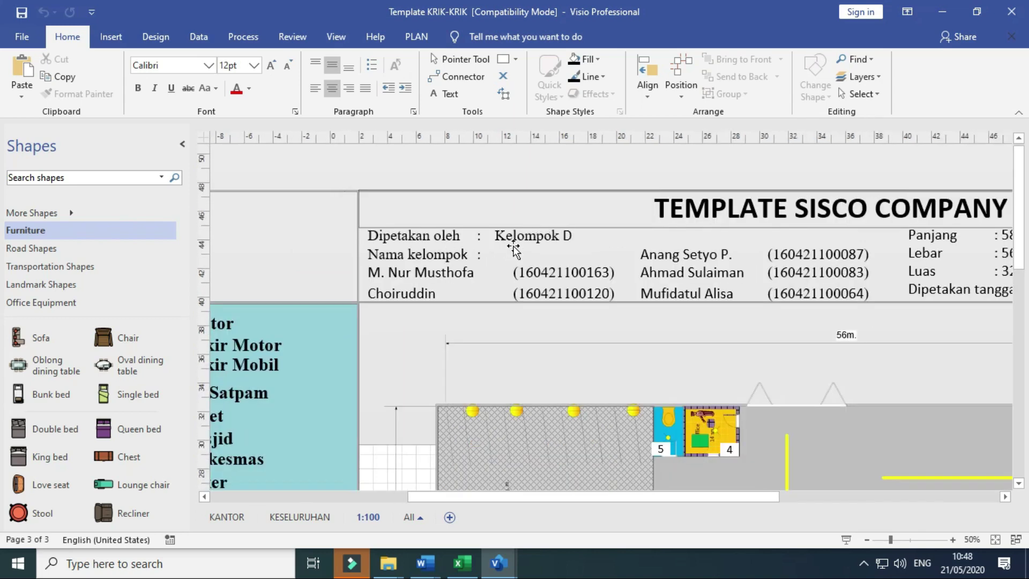
scroll(443, 271, "down", 2)
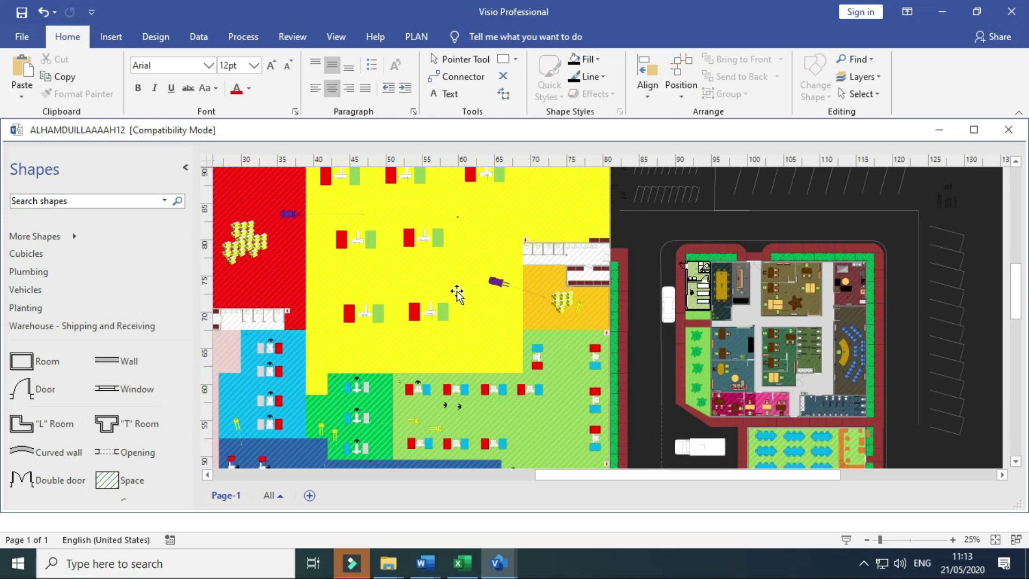
- In the print page setup of the ALHAMDUILLAAAAH12 drawing, apply a custom page size of 150 cm x 150 cm and check the preview
key("ctrl+p")
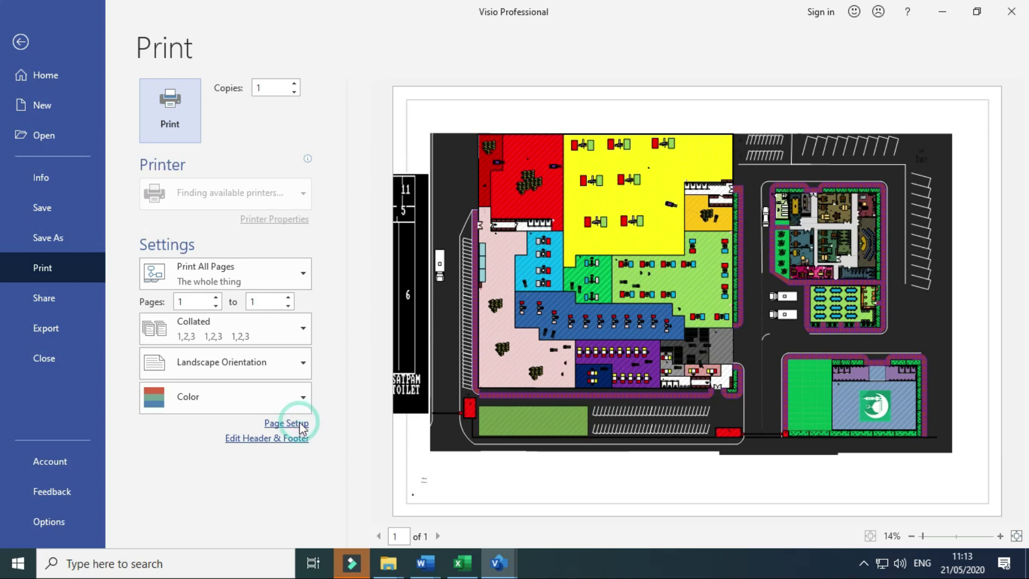
left_click(282, 429)
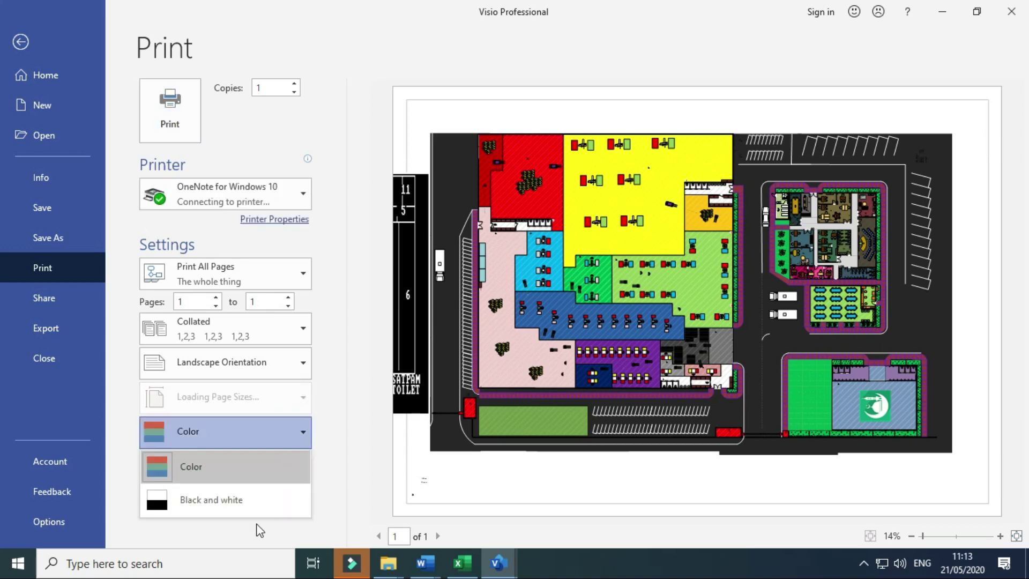
left_click(327, 471)
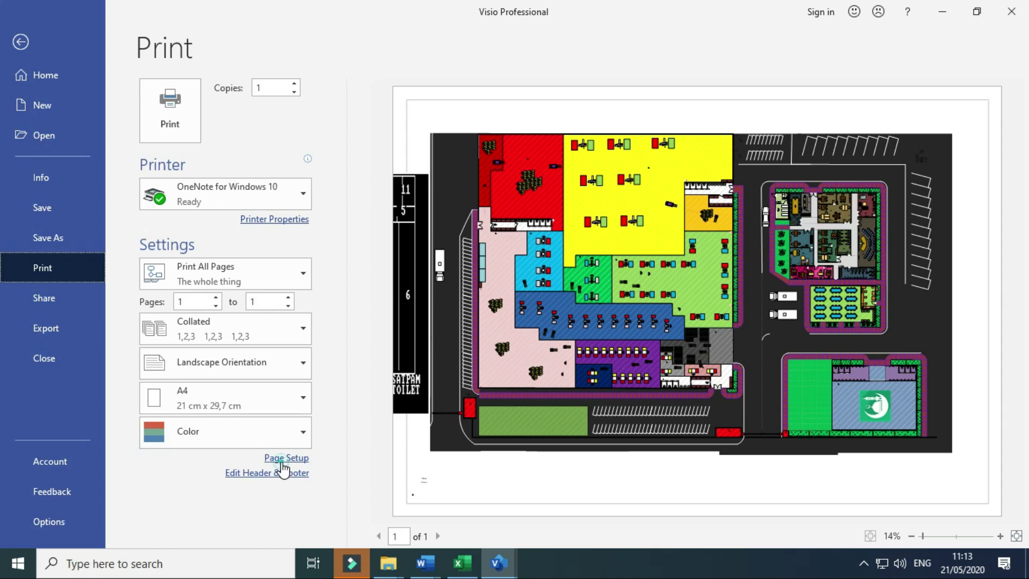
left_click(283, 460)
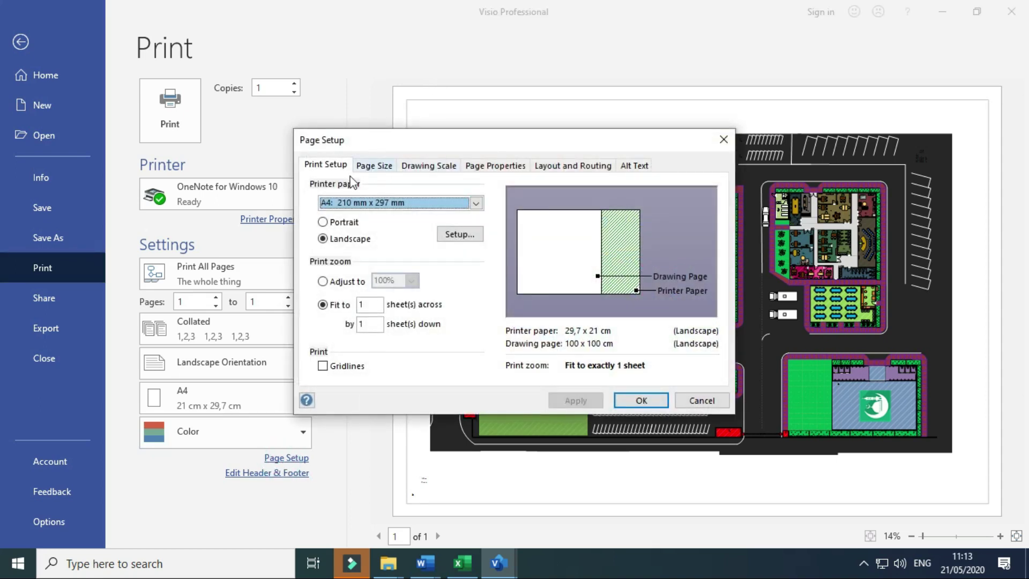
left_click(374, 168)
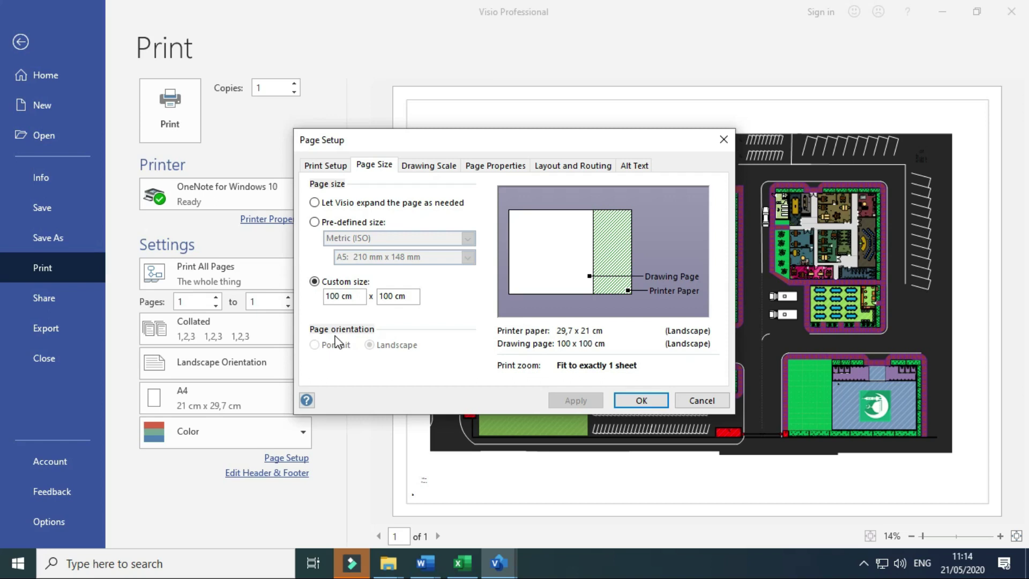
key("BackSpace")
type("5")
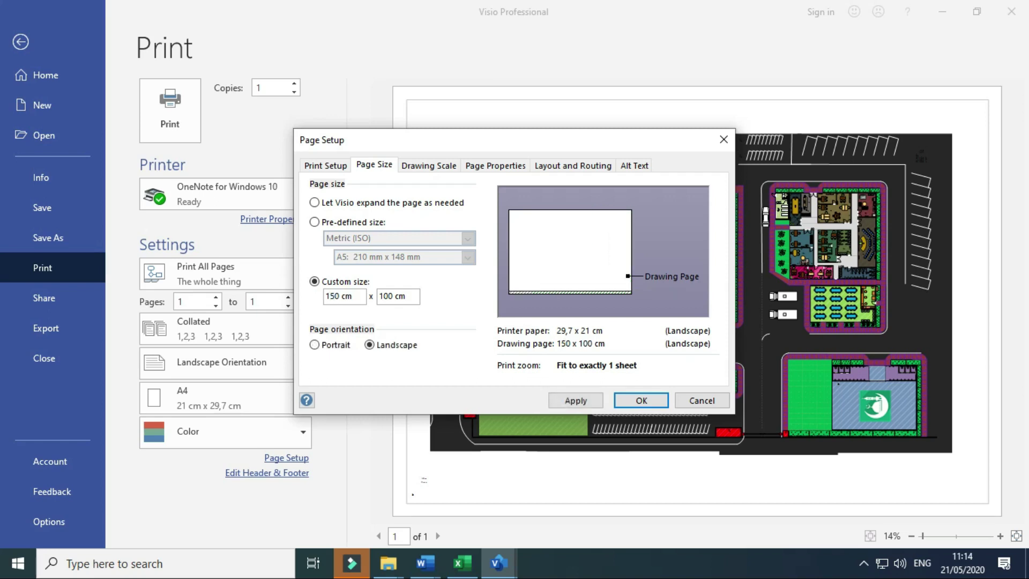
left_click(390, 296)
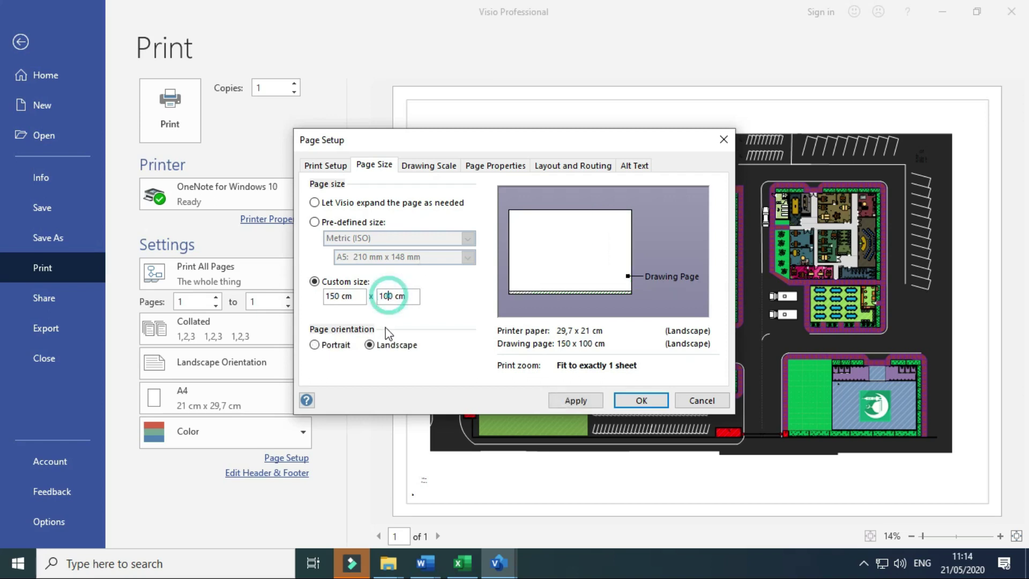
type("5")
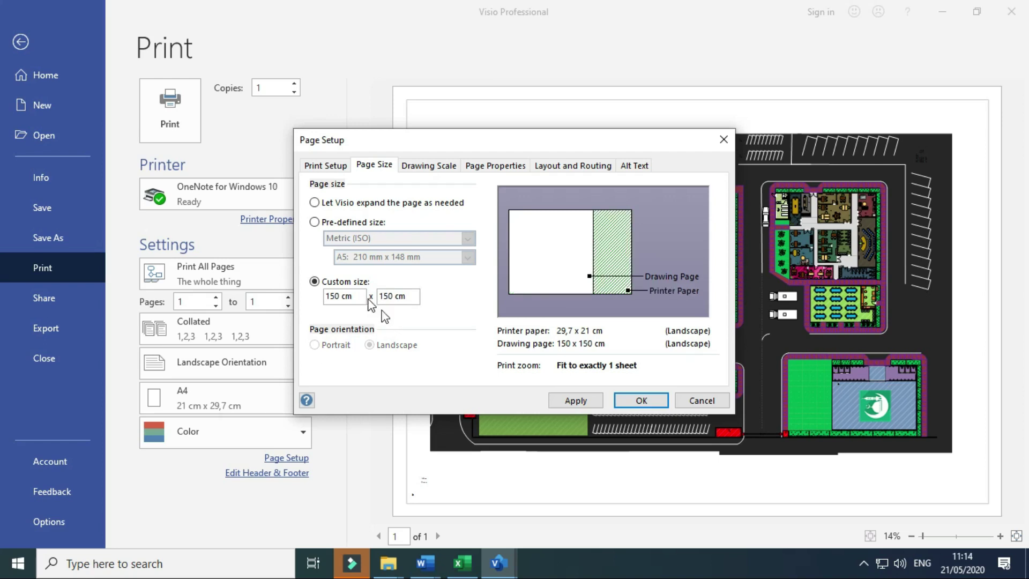
left_click(576, 402)
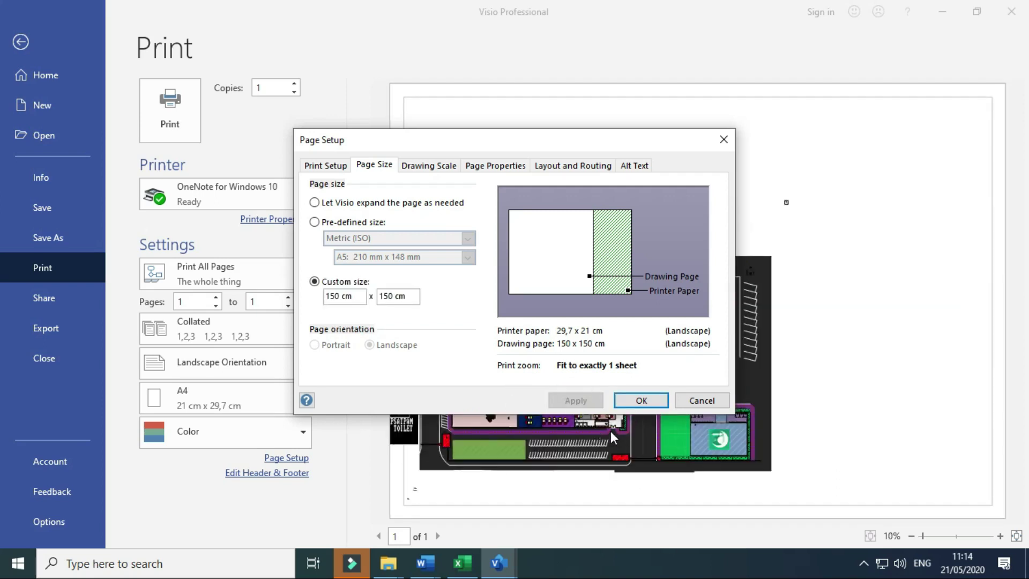
mouse_move(645, 144)
left_mouse_down()
mouse_move(347, 301)
mouse_move(343, 232)
mouse_move(299, 175)
left_mouse_up()
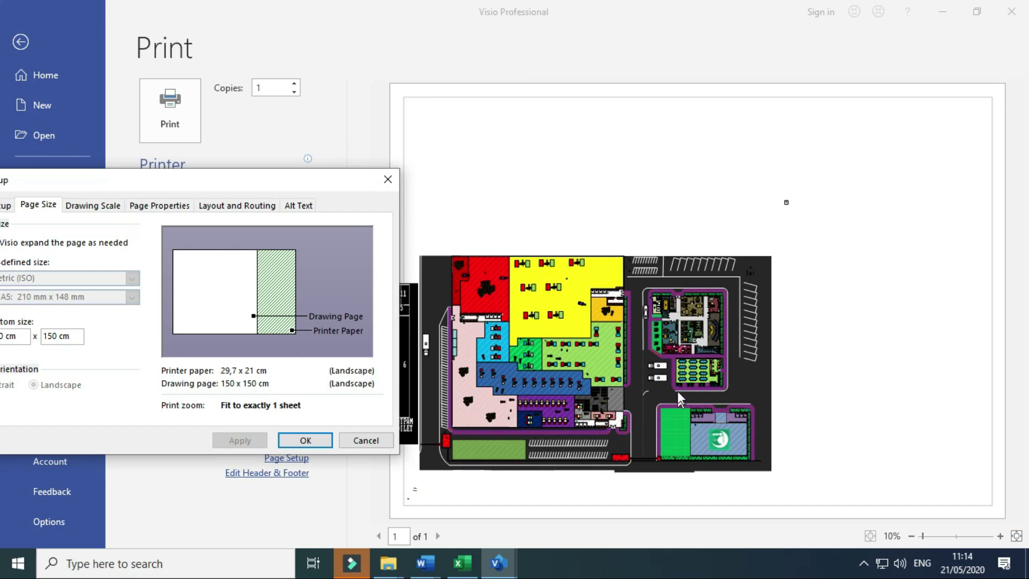
left_click_drag(245, 188, 663, 212)
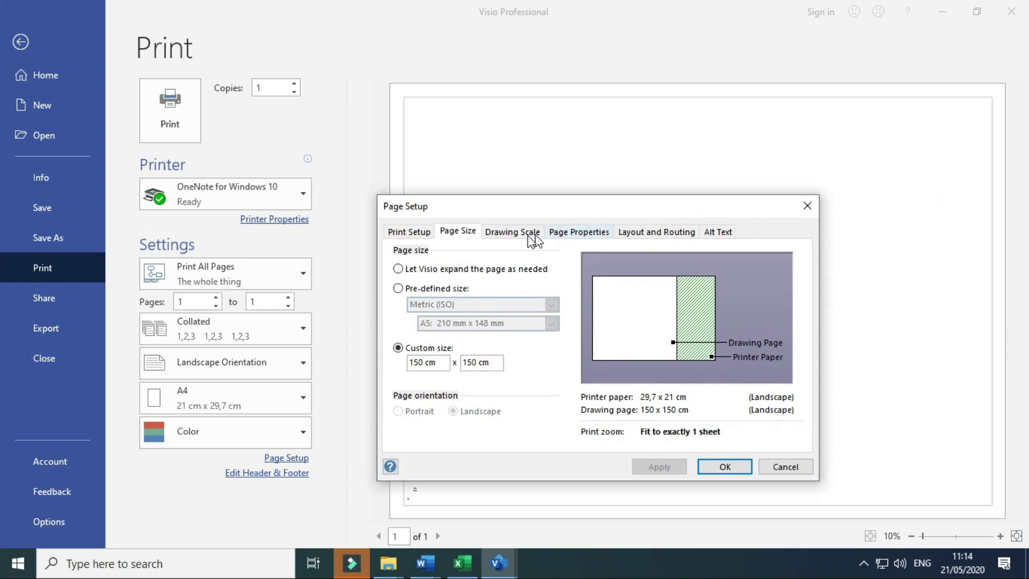
- Apply the pre-defined metric drawing scale 1 : 50 and check how the layout fits the page in the print preview
left_click(514, 236)
mouse_move(556, 214)
left_mouse_down()
mouse_move(233, 204)
mouse_move(174, 178)
left_mouse_up()
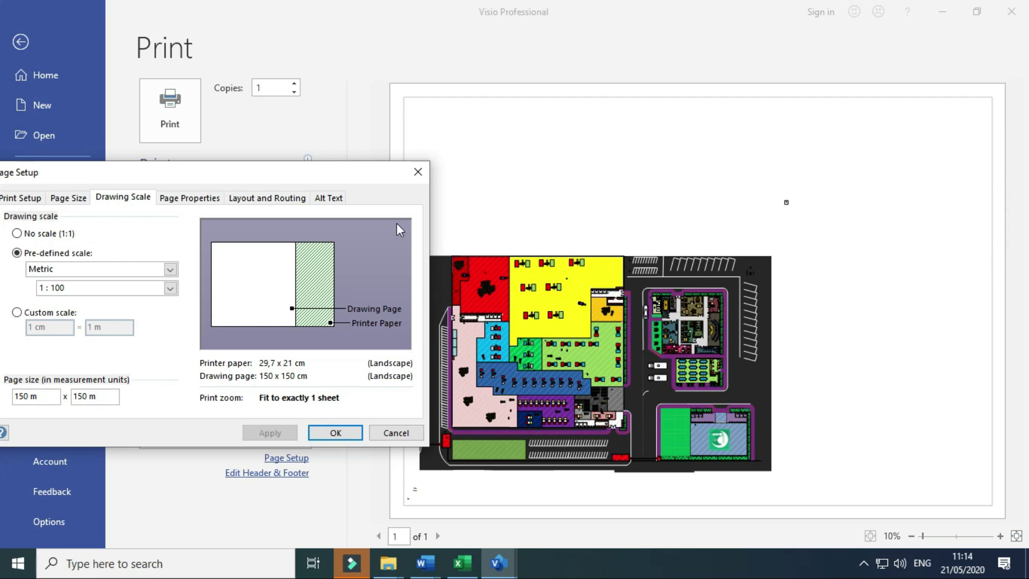
left_click_drag(275, 165, 561, 154)
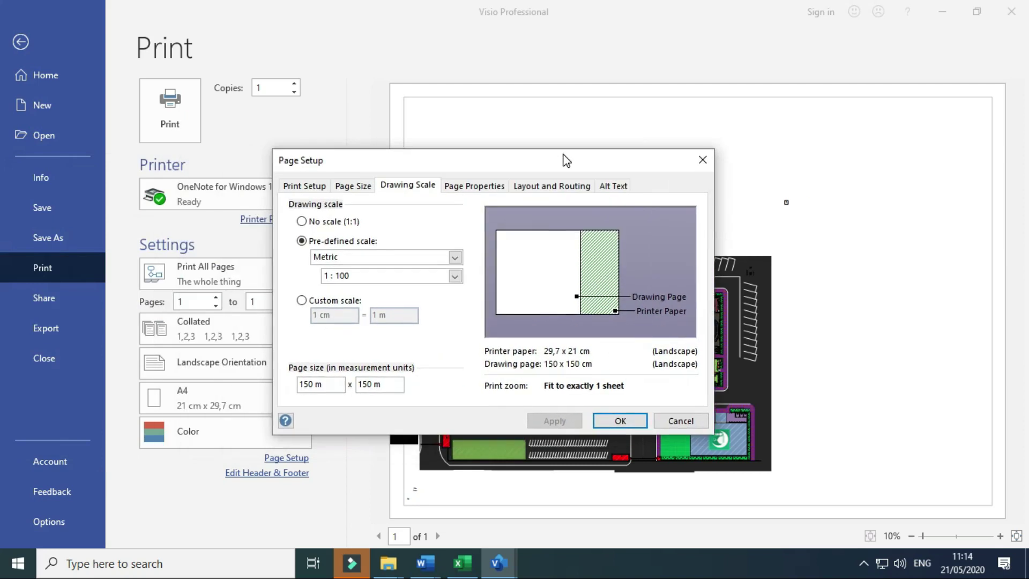
left_click(454, 278)
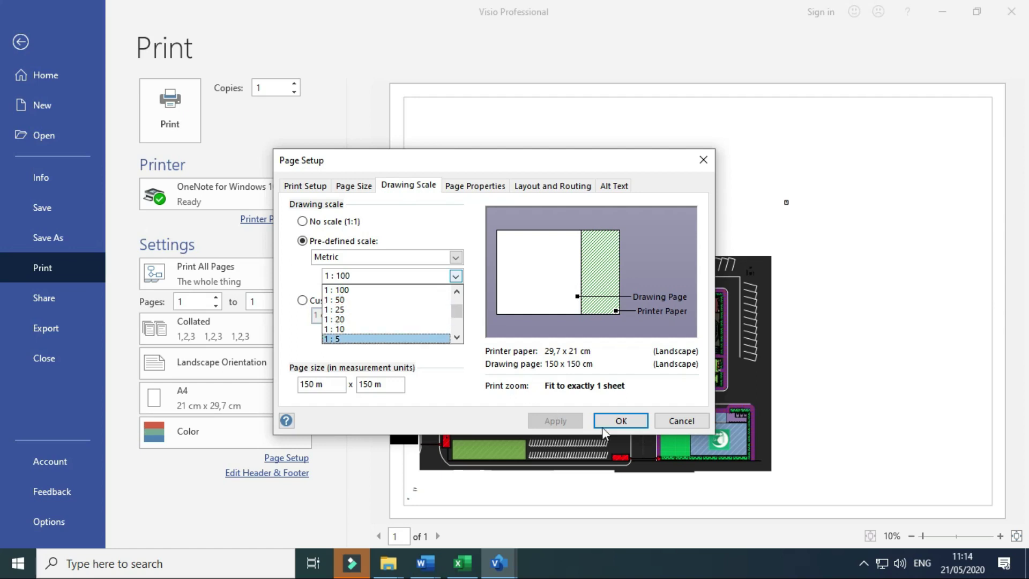
left_click(347, 300)
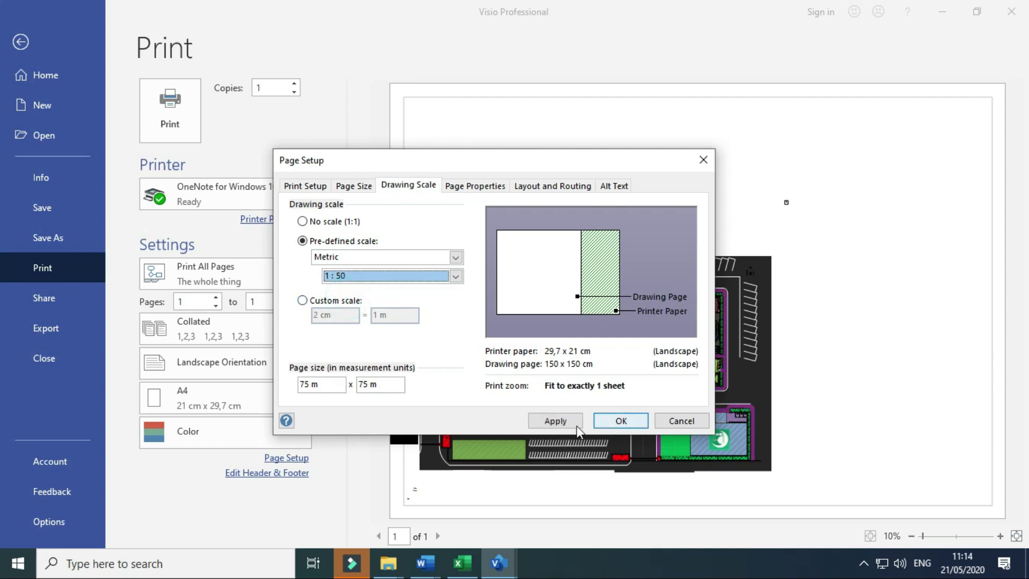
left_click(555, 420)
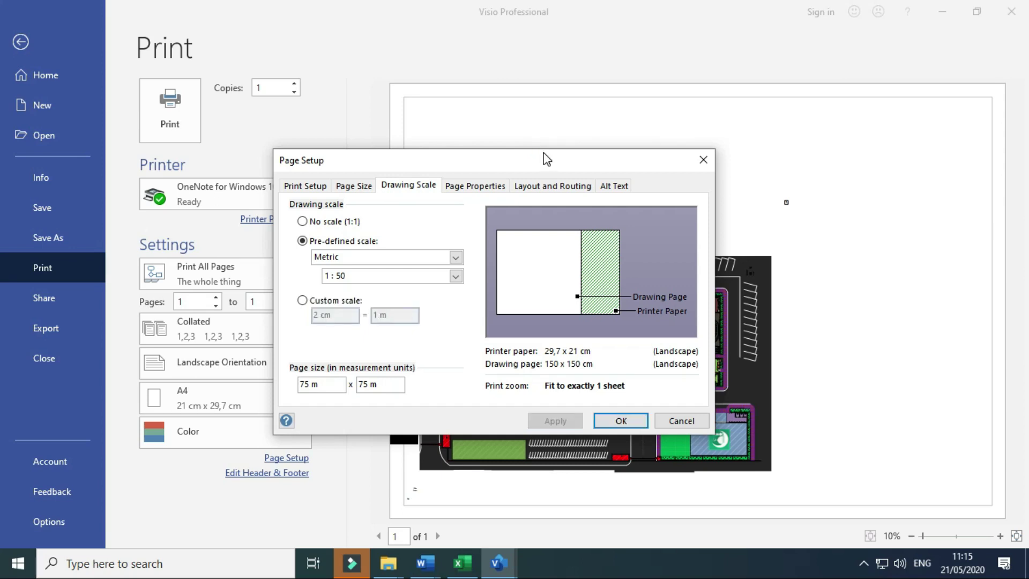
left_click_drag(543, 153, 266, 243)
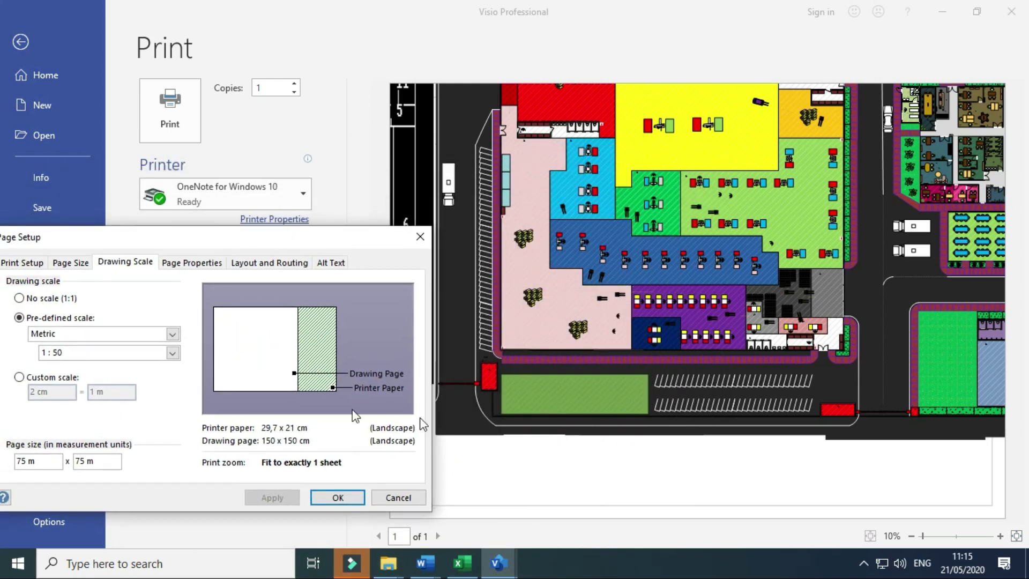
left_click_drag(126, 238, 305, 218)
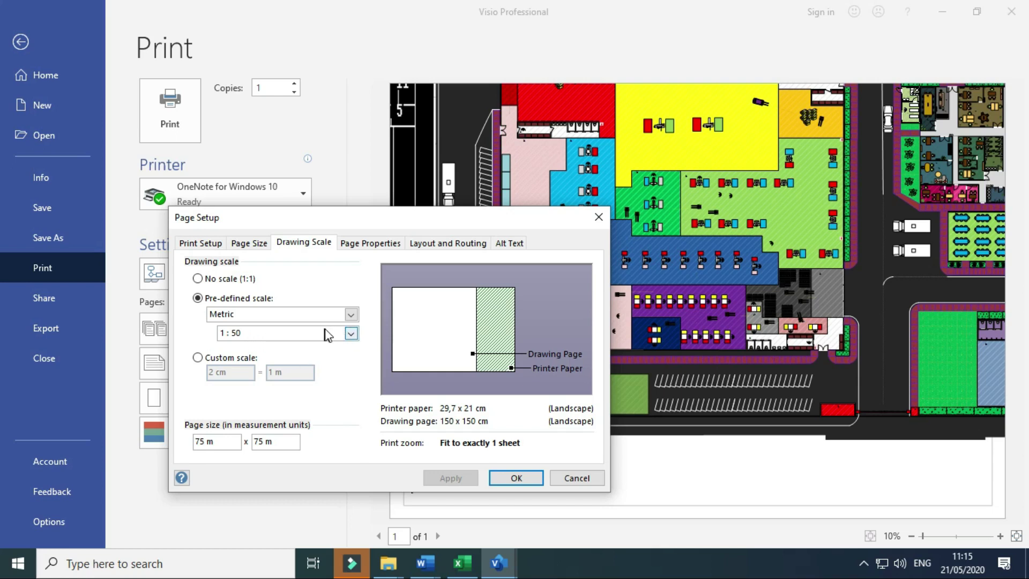
- Apply a custom drawing scale of 1 cm = 80 cm and accept the page setup
left_click(198, 359)
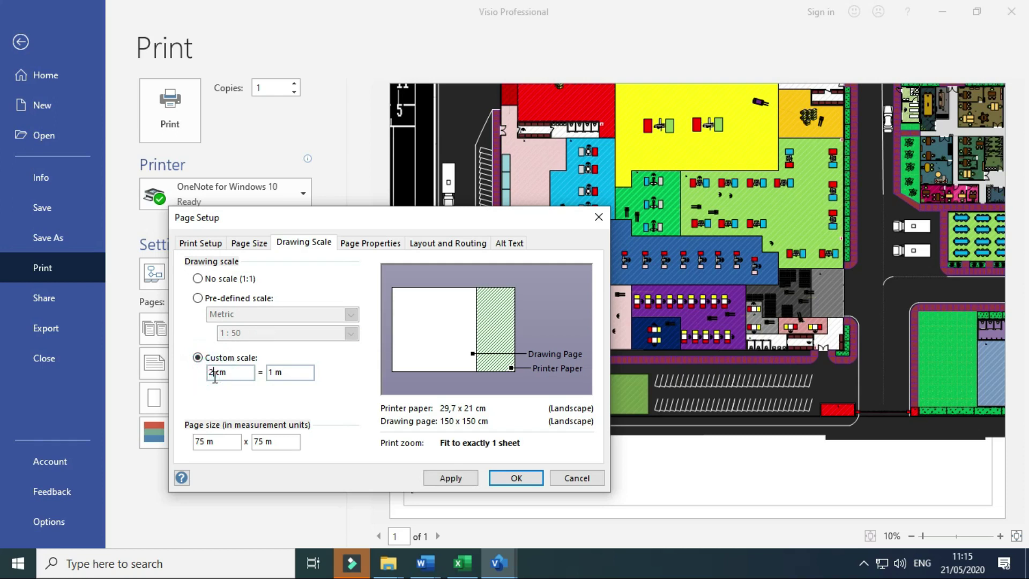
type("1")
left_click(272, 372)
key("BackSpace")
type("80")
left_click(280, 372)
type("c")
key("Delete")
left_click(462, 479)
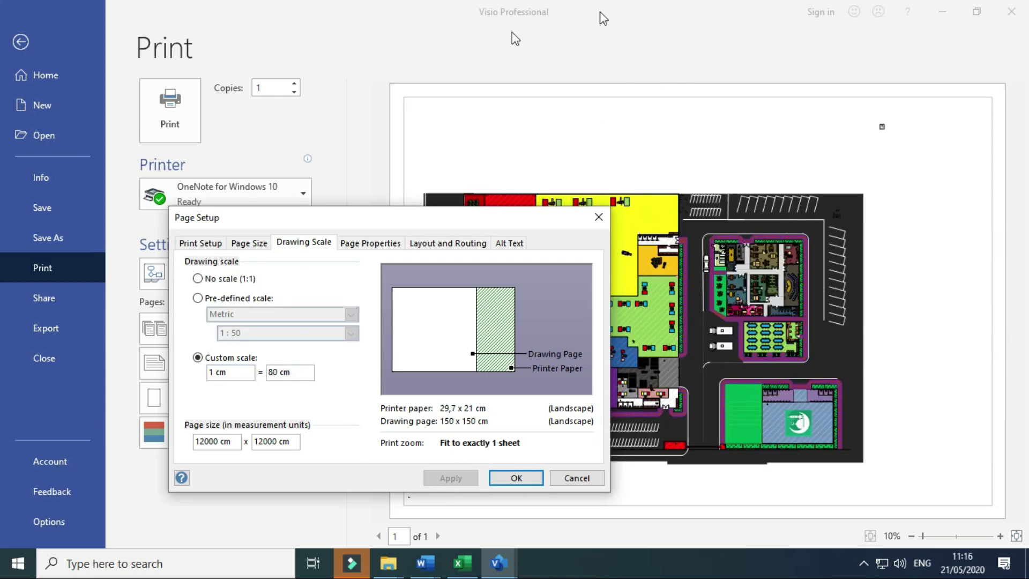
left_click(517, 478)
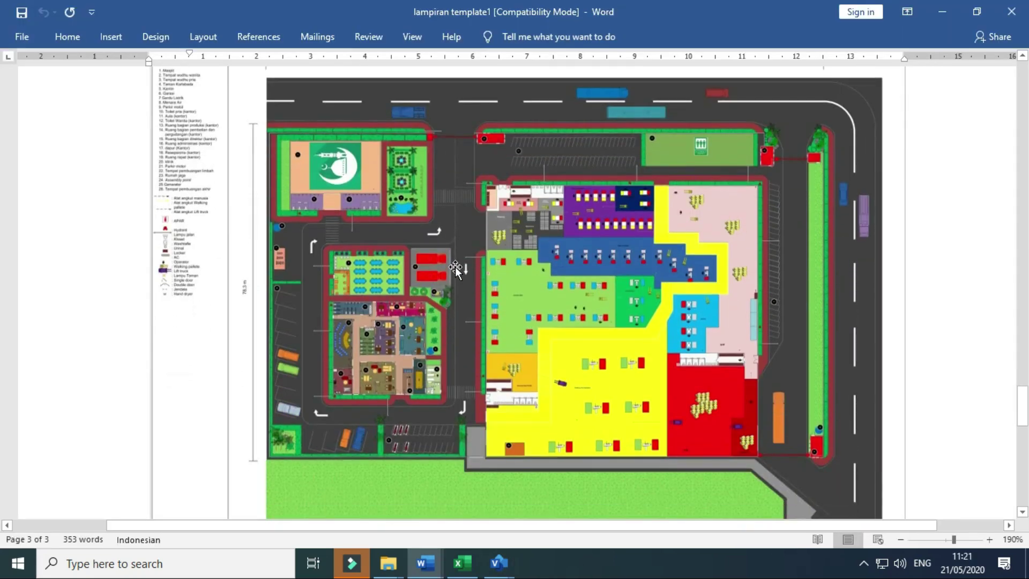
- Review the LAMPIRAN page of the lampiran template1 document in Word, covering the title block, legend, overall dimensions, roads, buildings and production areas
scroll(455, 268, "up", 4)
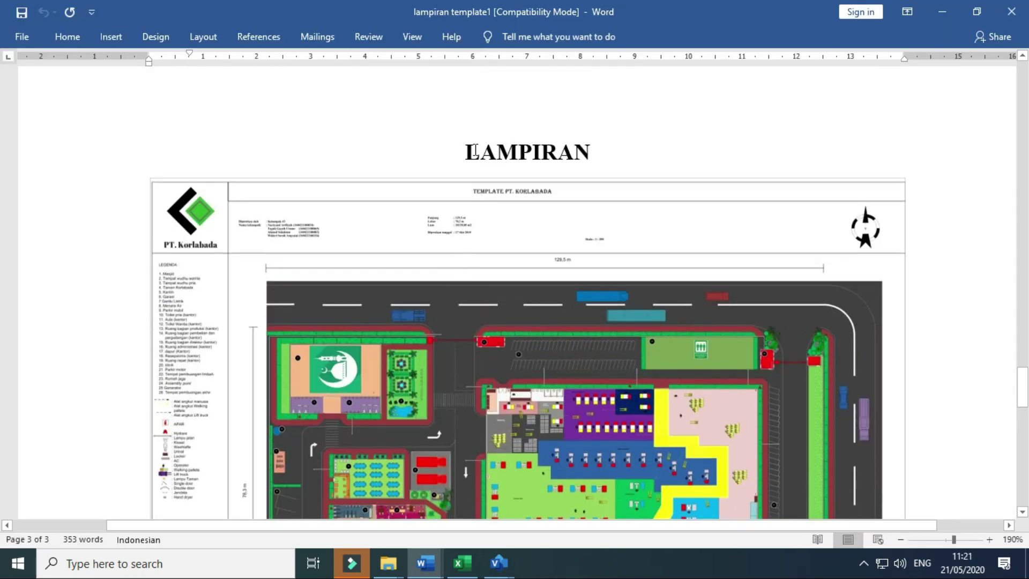
scroll(451, 268, "down", 1)
scroll(343, 216, "down", 1)
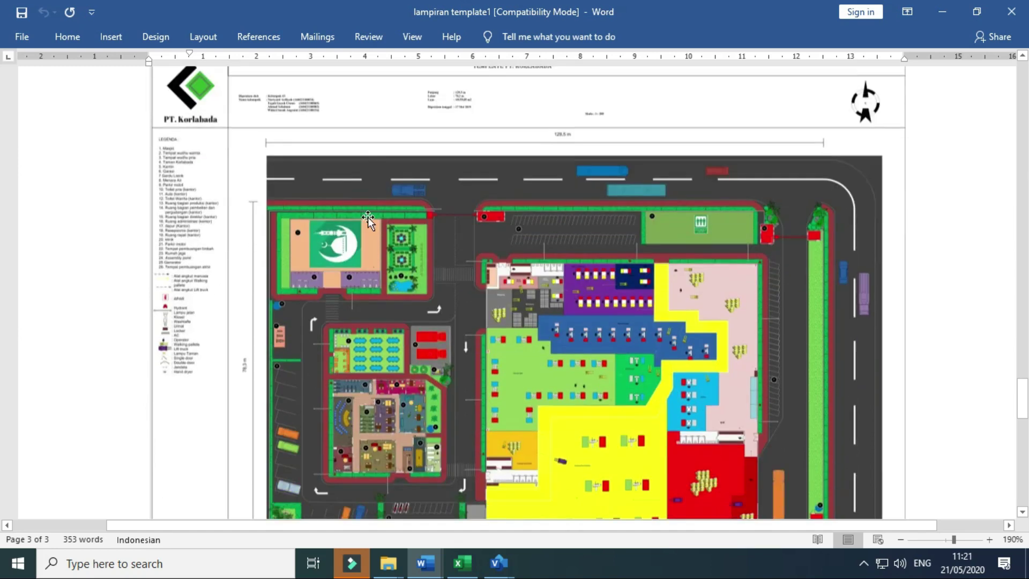
scroll(290, 121, "up", 1)
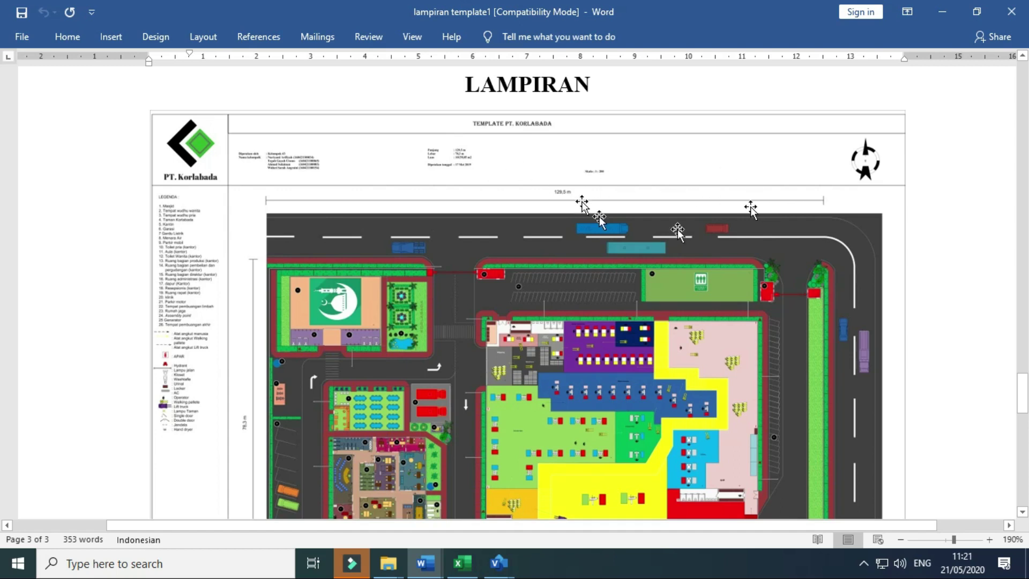
scroll(466, 155, "down", 9)
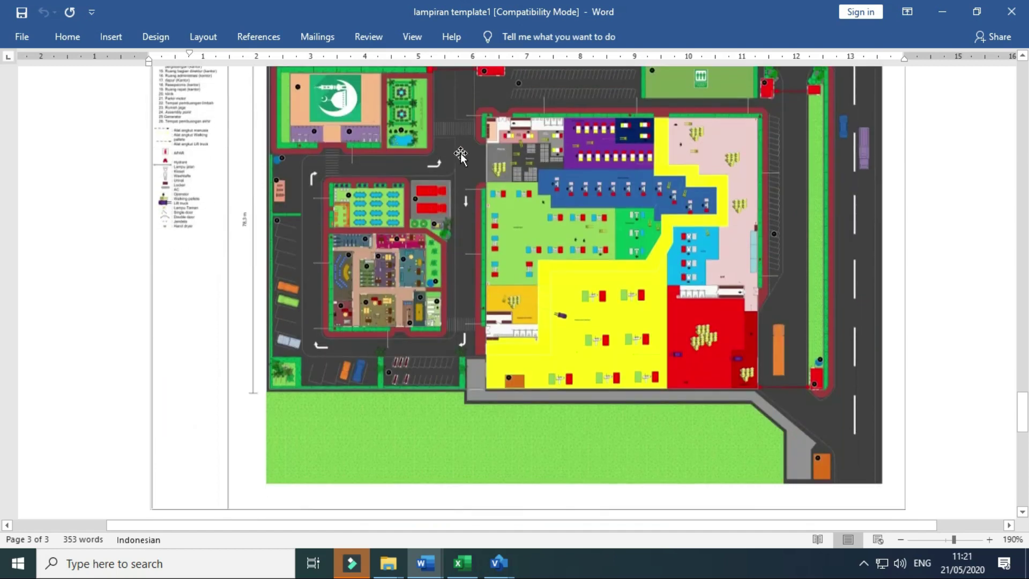
scroll(456, 172, "up", 6)
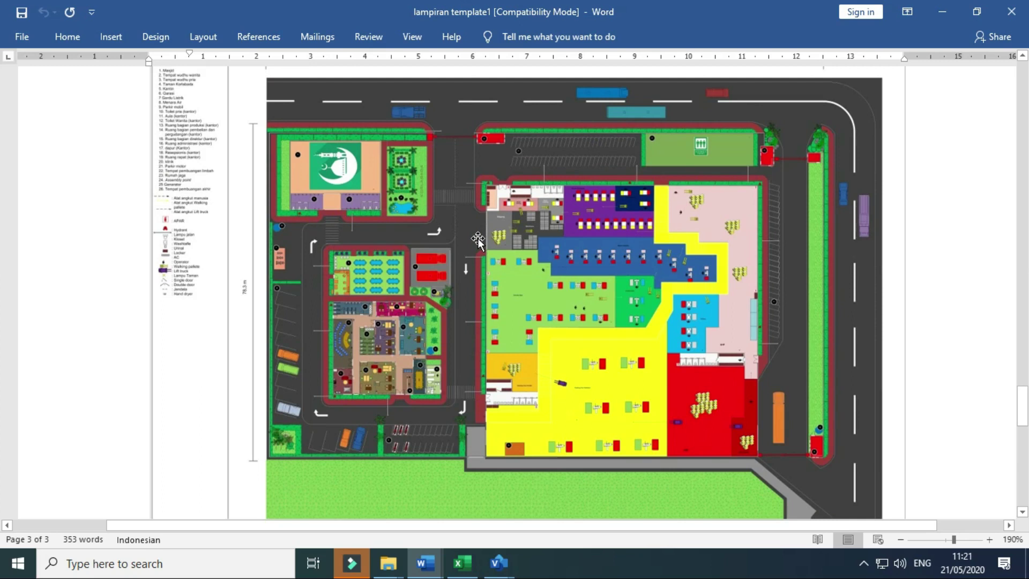
scroll(478, 240, "up", 3)
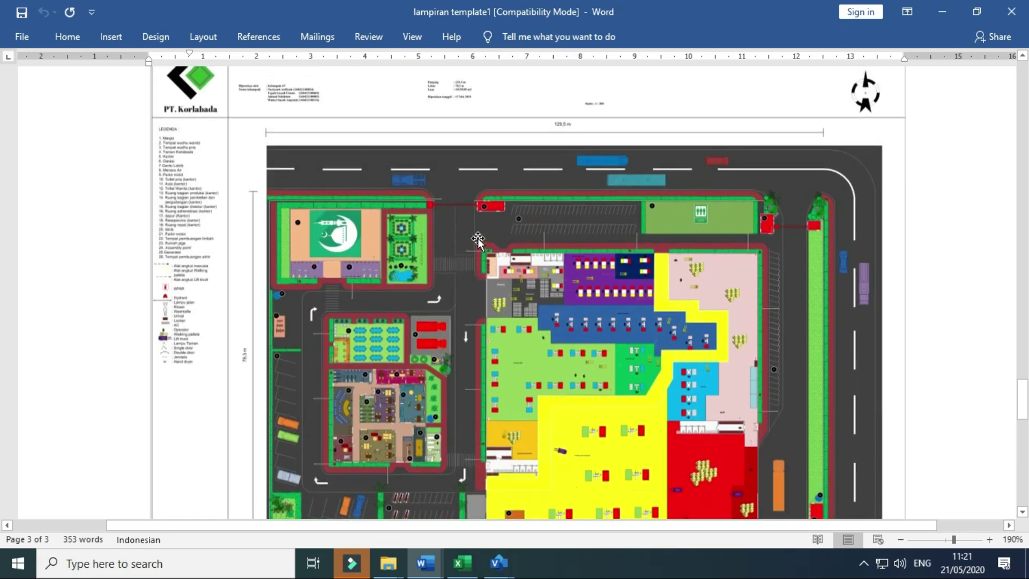